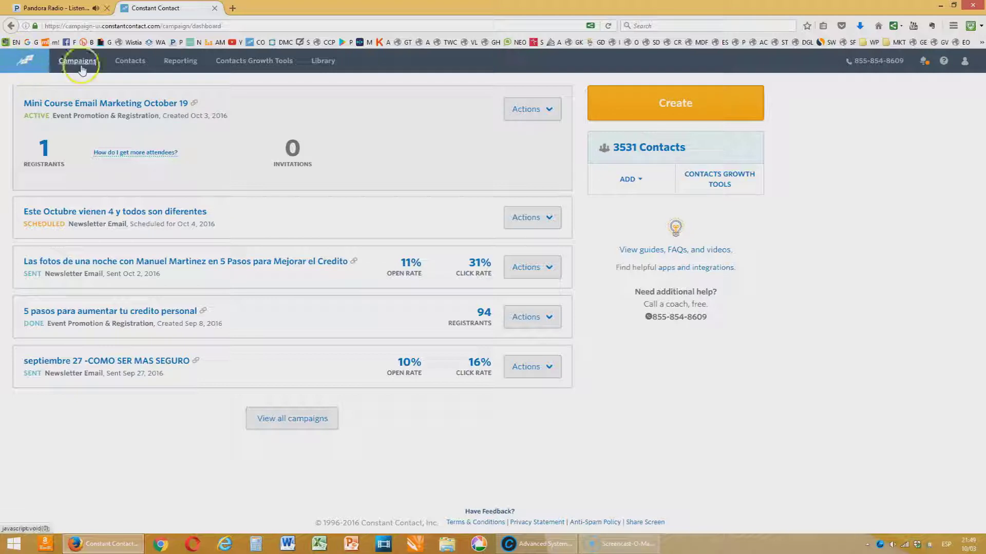
Create a new email campaign using the Basic Card/Flyer design from the new templates
click(661, 103)
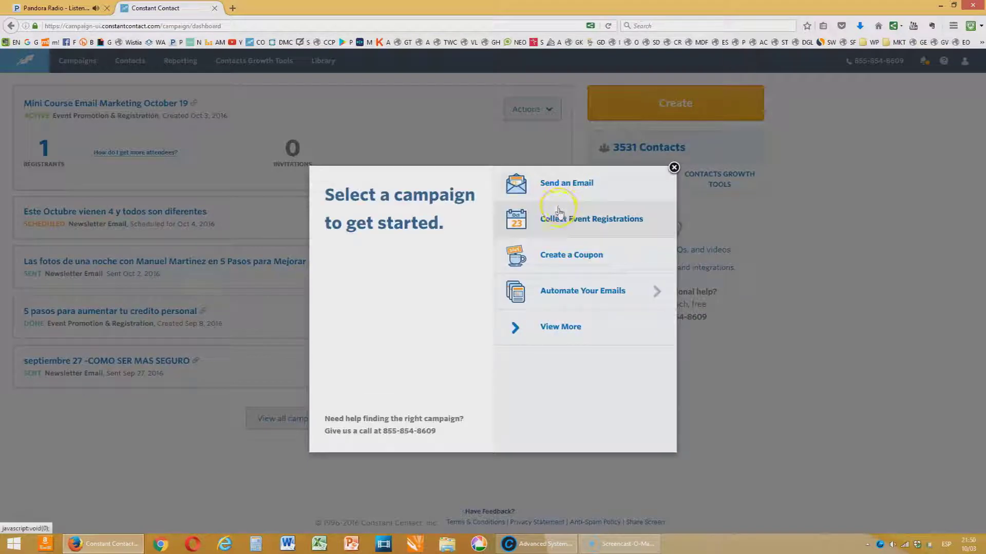
click(561, 189)
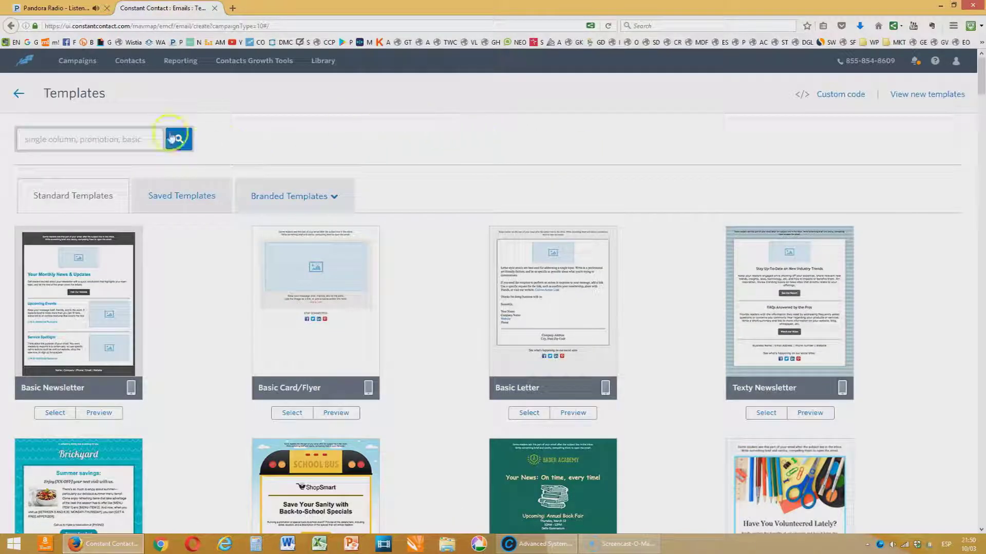
click(918, 95)
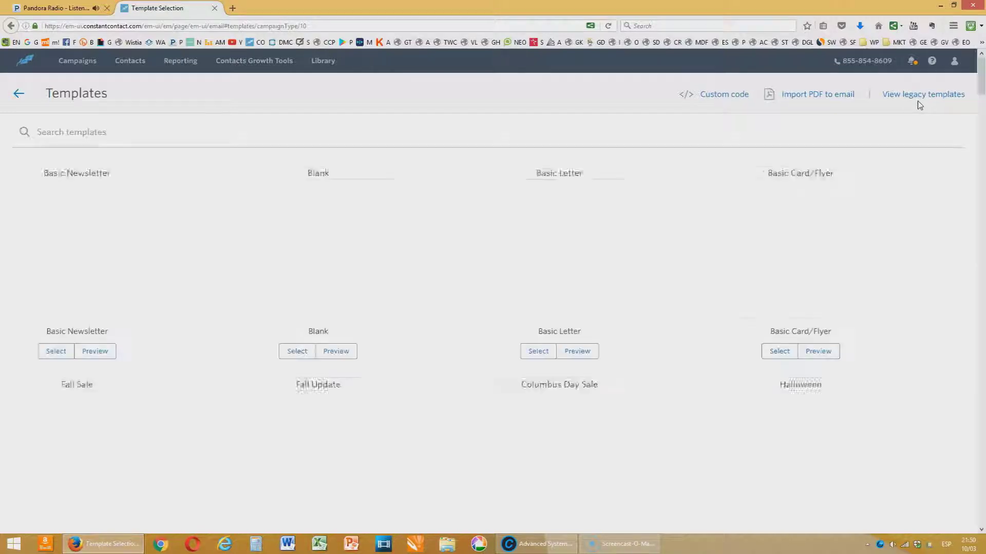
scroll(154, 277, down, 10)
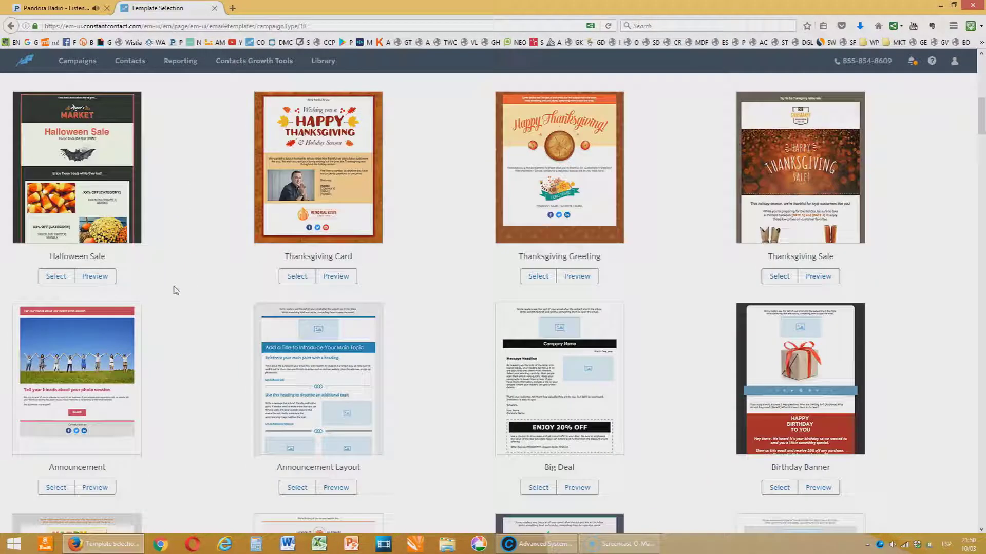
scroll(176, 290, up, 10)
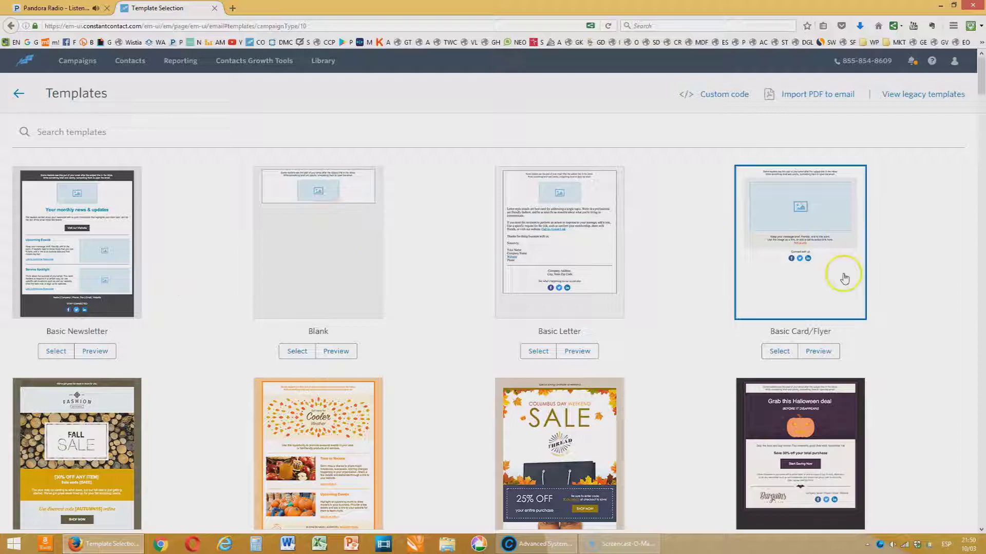
click(789, 354)
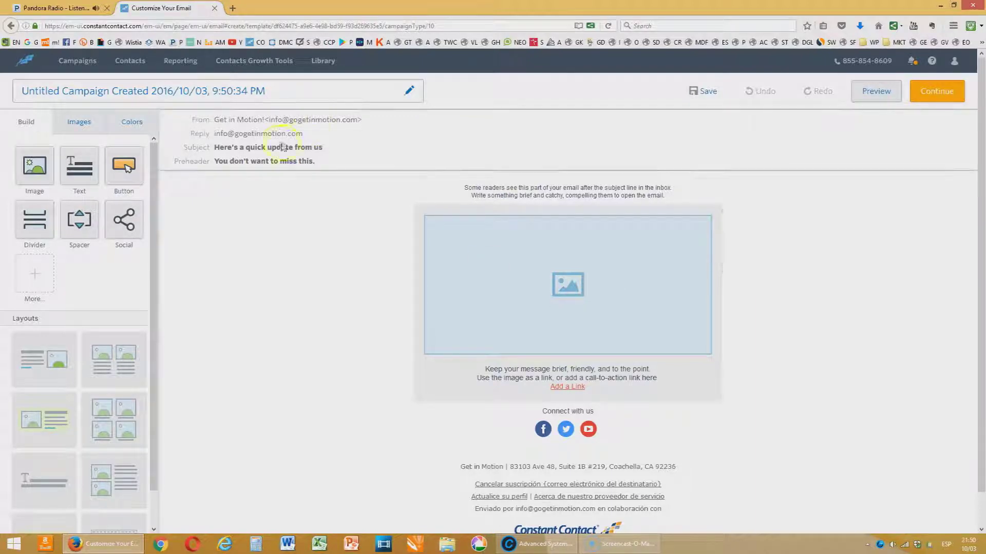
Set the email's subject line to "Te invitamos a ver nuestro Nuevo sitio Web"
click(267, 154)
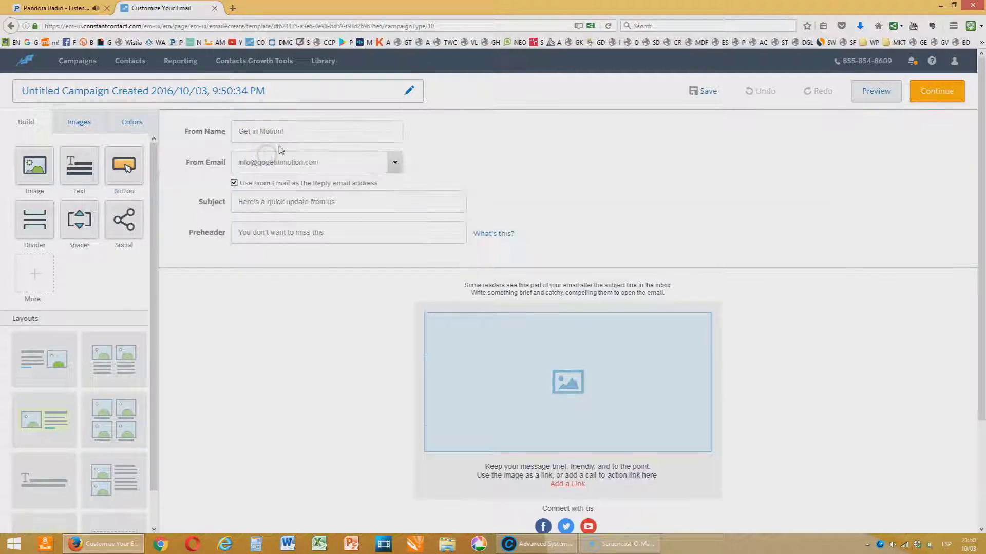
drag(239, 133, 344, 132)
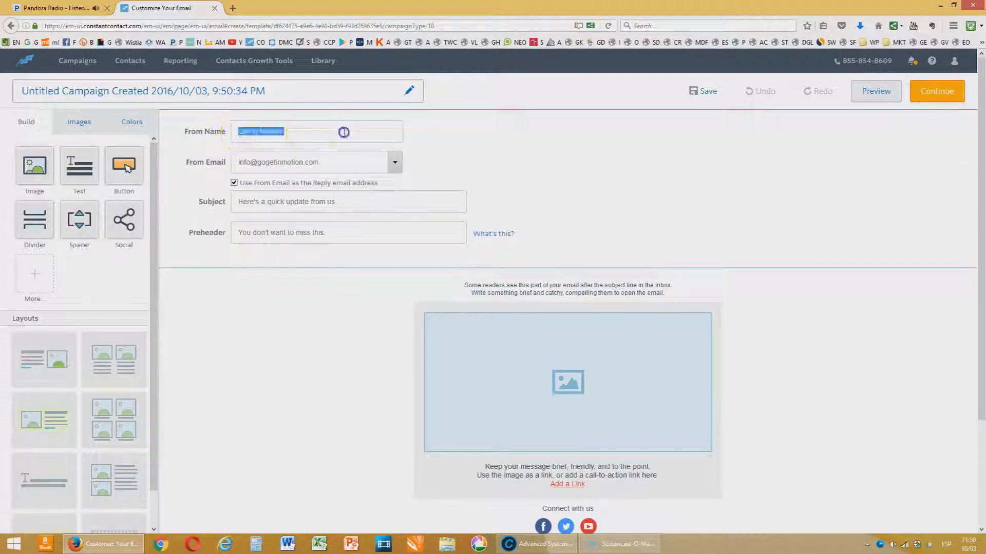
click(296, 205)
triple_click(308, 203)
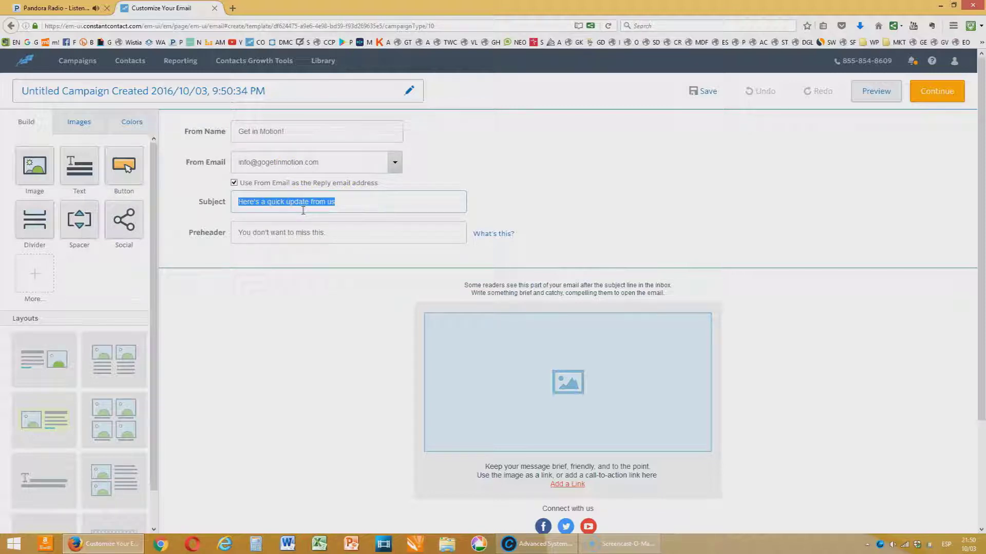
text(T)
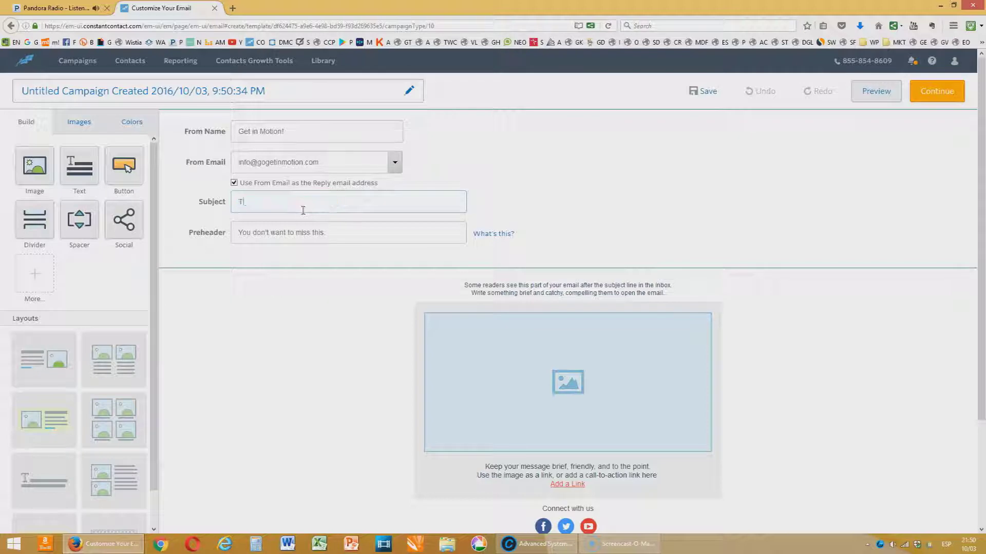
text(e)
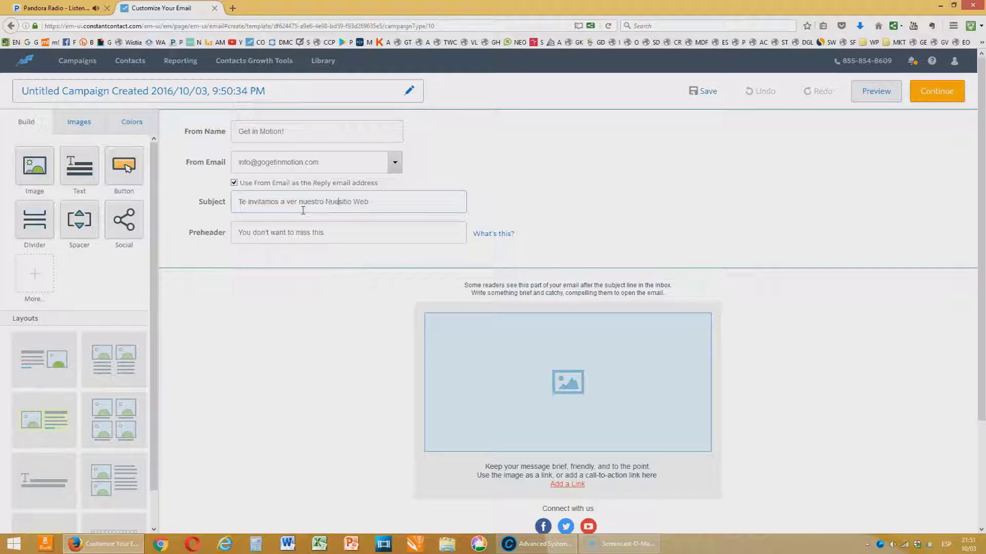
Set the email's preheader to "Accesa al calendario de Eventos"
key(Tab)
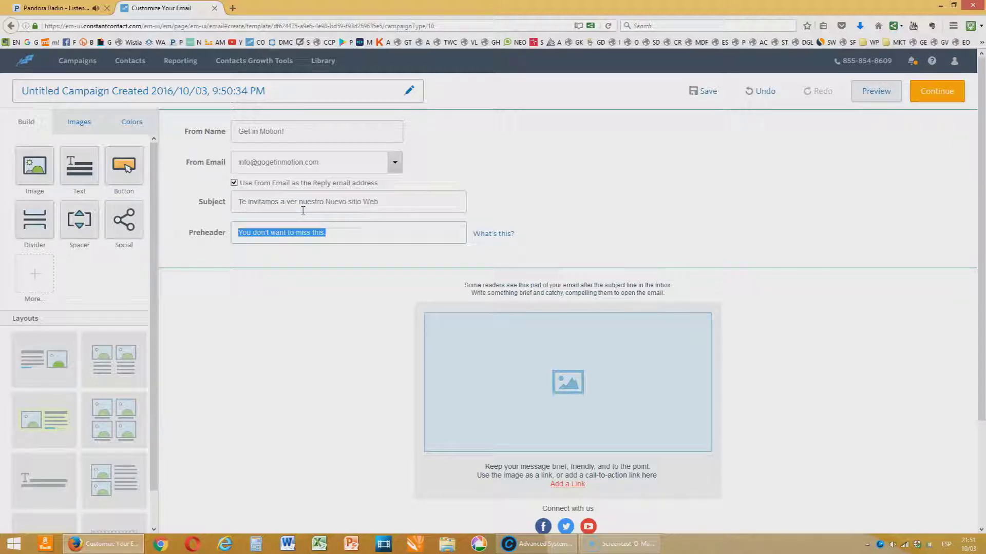
text(Nccesa )
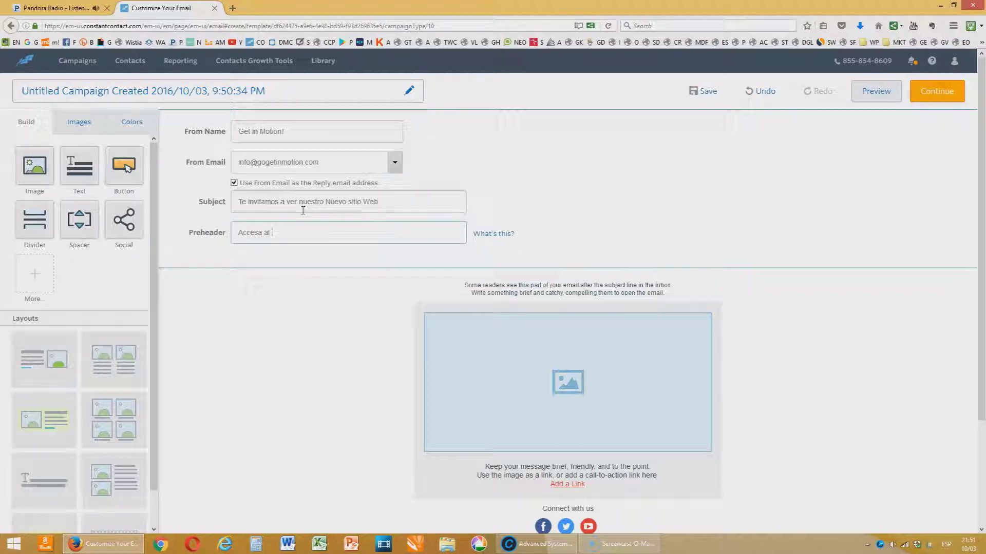
text(al calendario de Eventos)
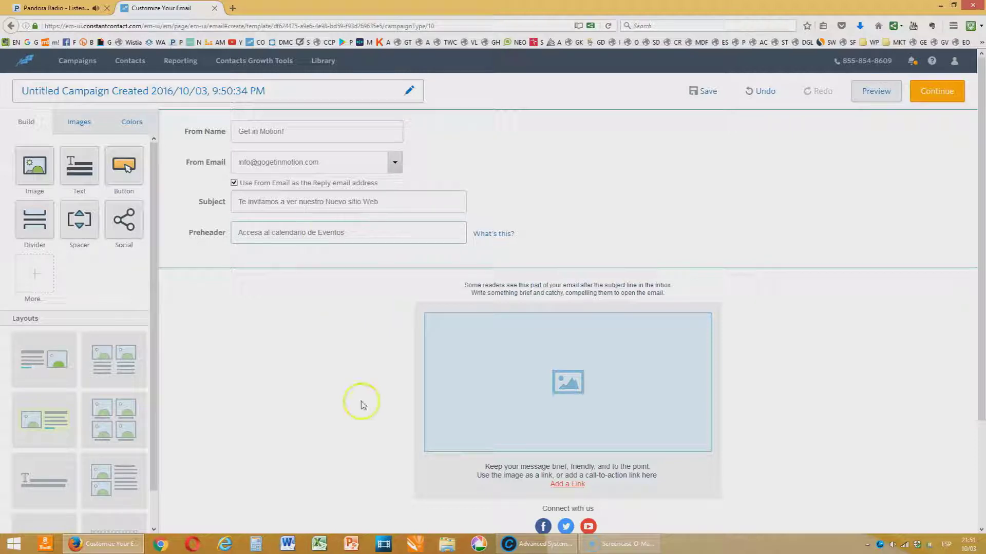
click(337, 394)
Replace the placeholder text above the image with "Esta es la pagina de eventos que constantemente actualizamos."
click(501, 192)
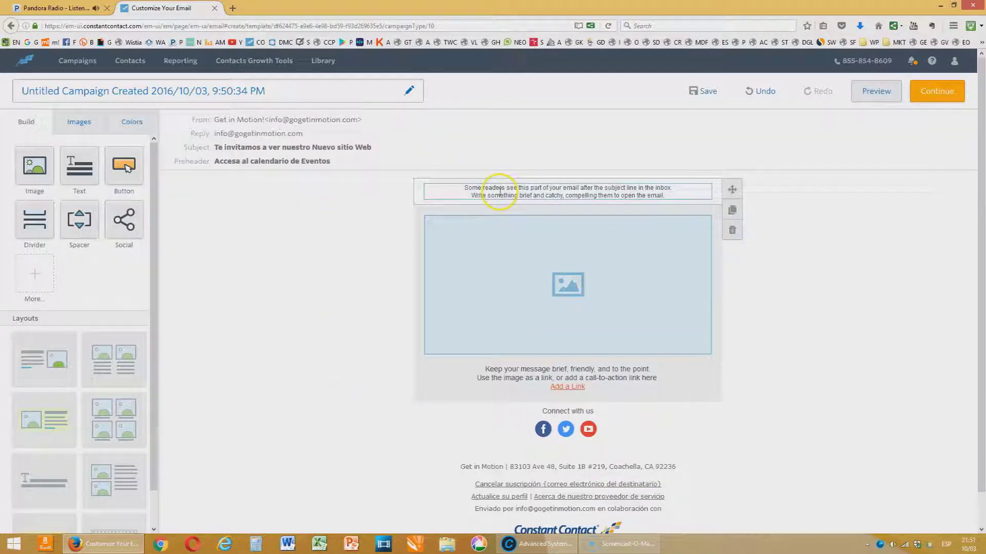
drag(462, 189, 689, 208)
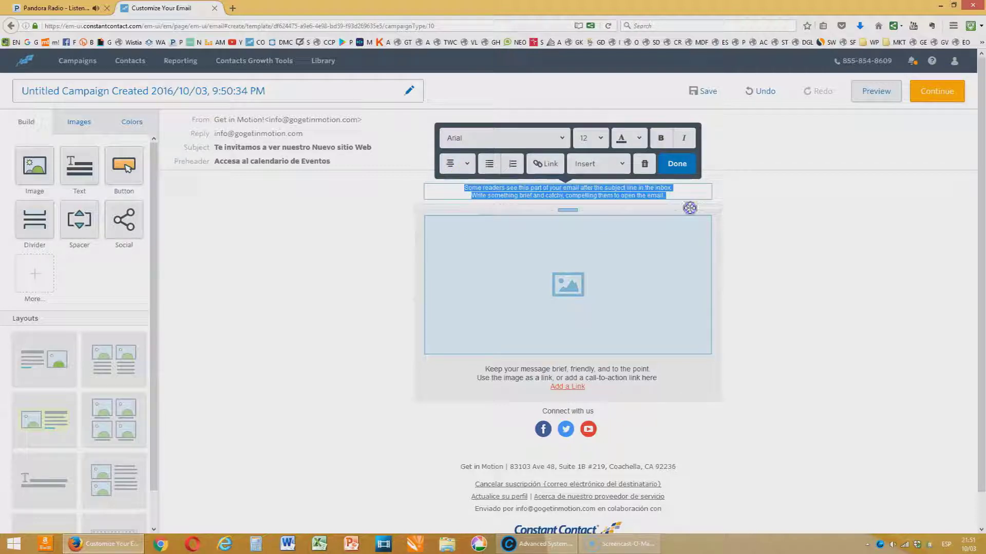
click(678, 201)
text(Es)
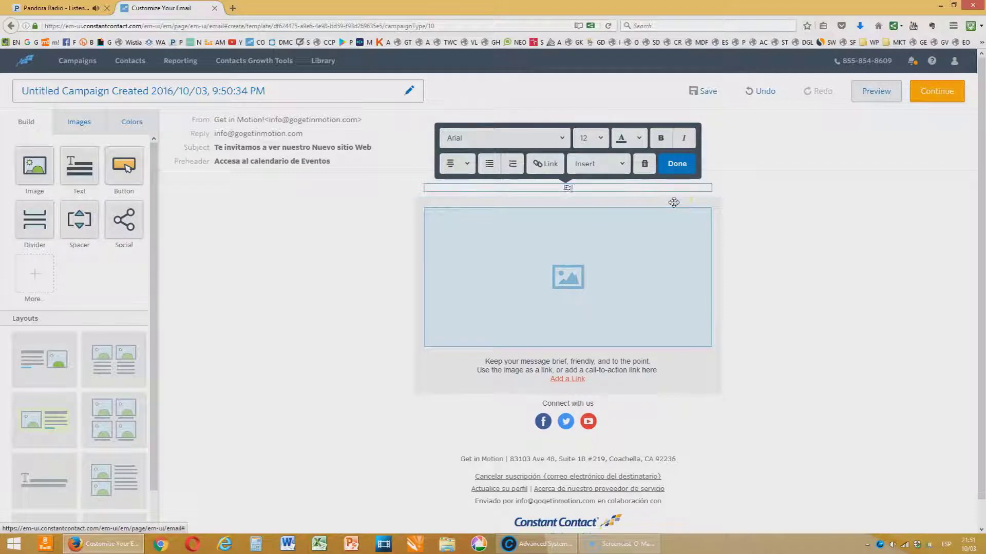
text(ta vs la pagina de eventos que con)
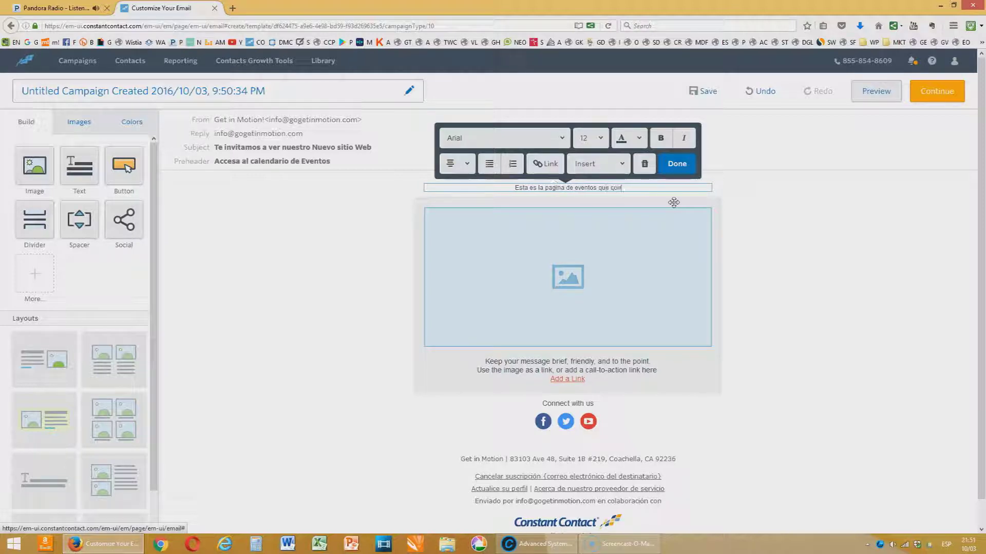
text(stante)
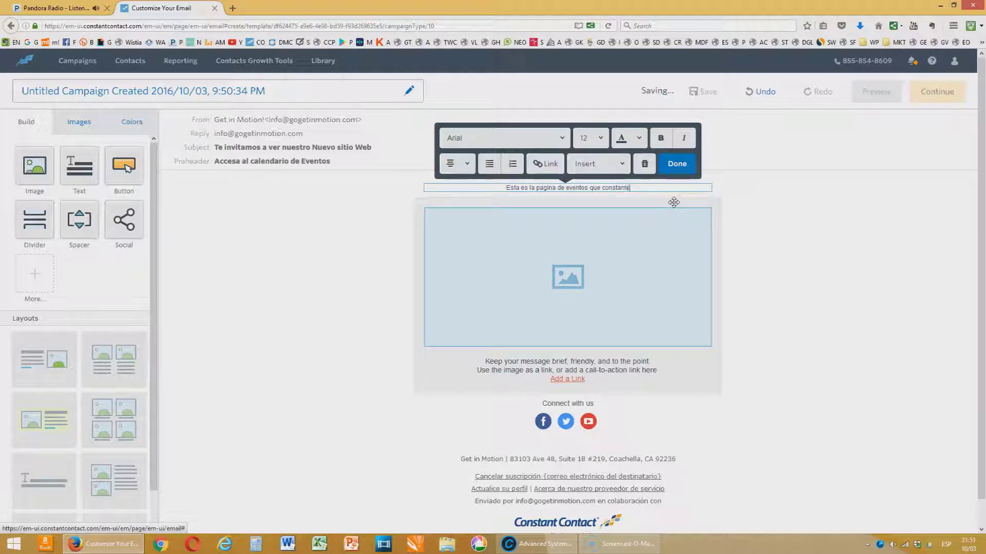
text(mente act)
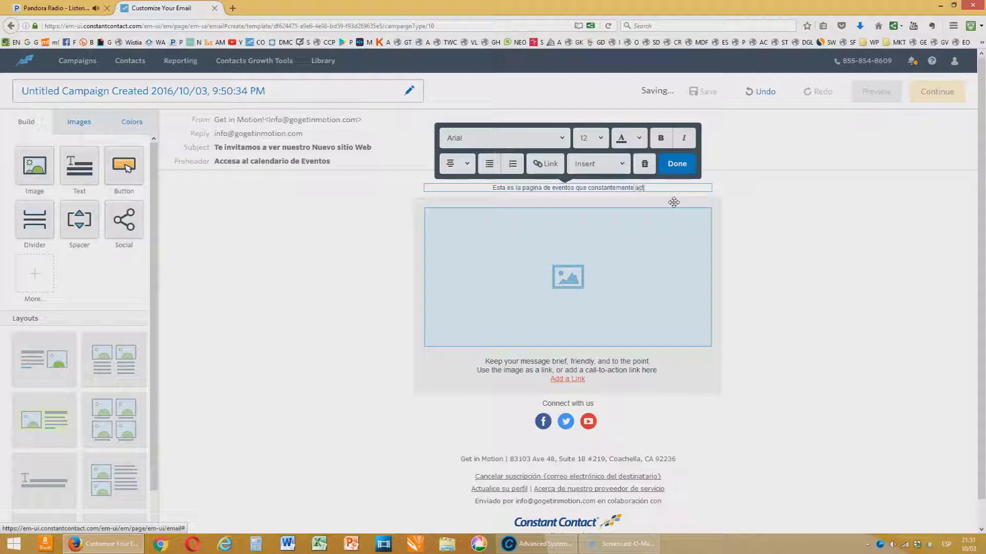
text(ualizamos)
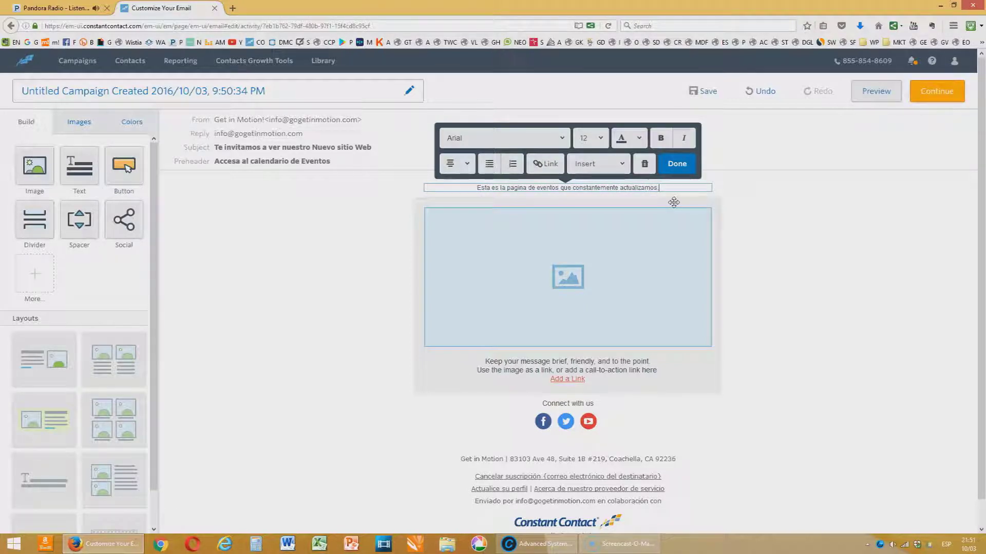
click(676, 165)
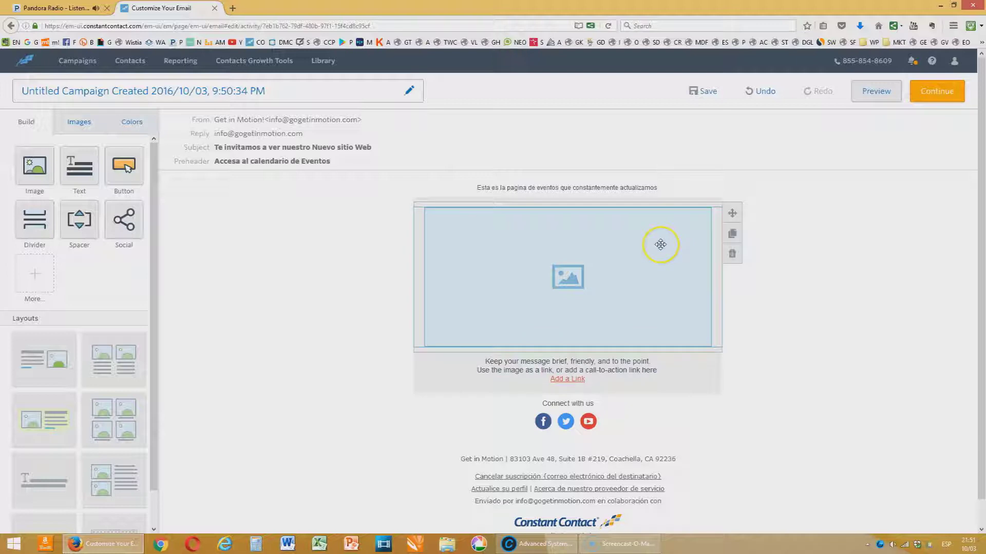
Open the website nuevostalleres.com in a new browser tab
click(232, 8)
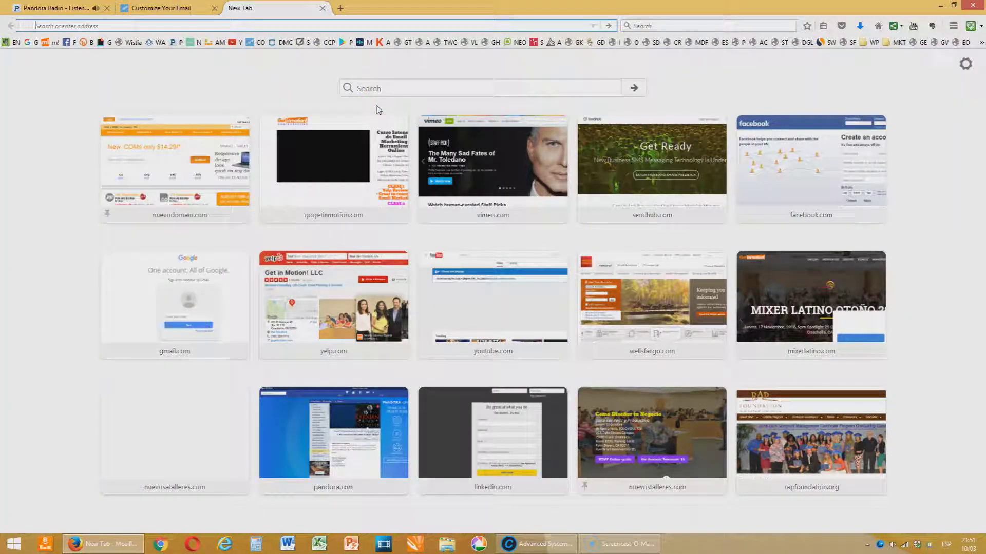
text(nuevostalleres.com/)
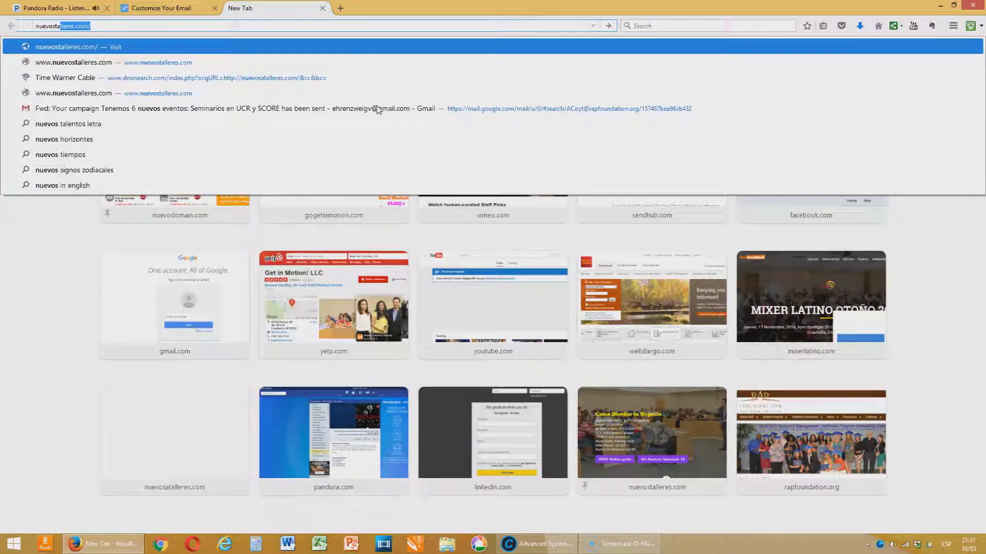
key(Return)
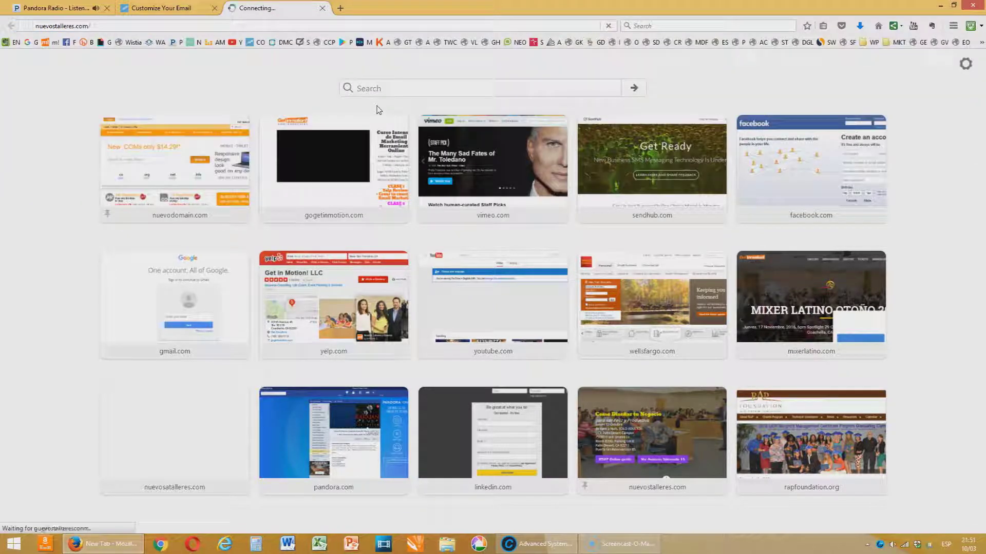
click(475, 241)
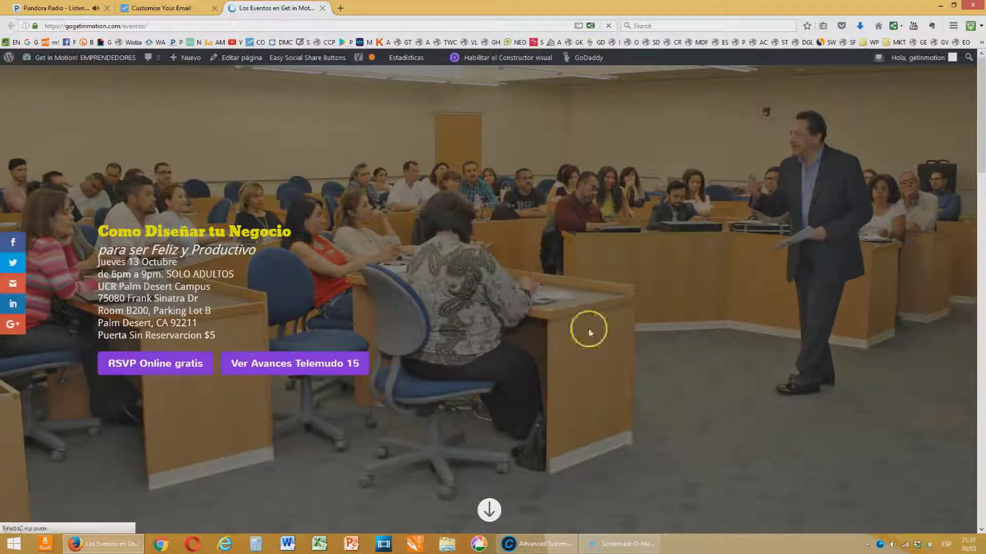
Look through the events page, capture a screenshot of its opening banner, and return to the email editor
click(490, 508)
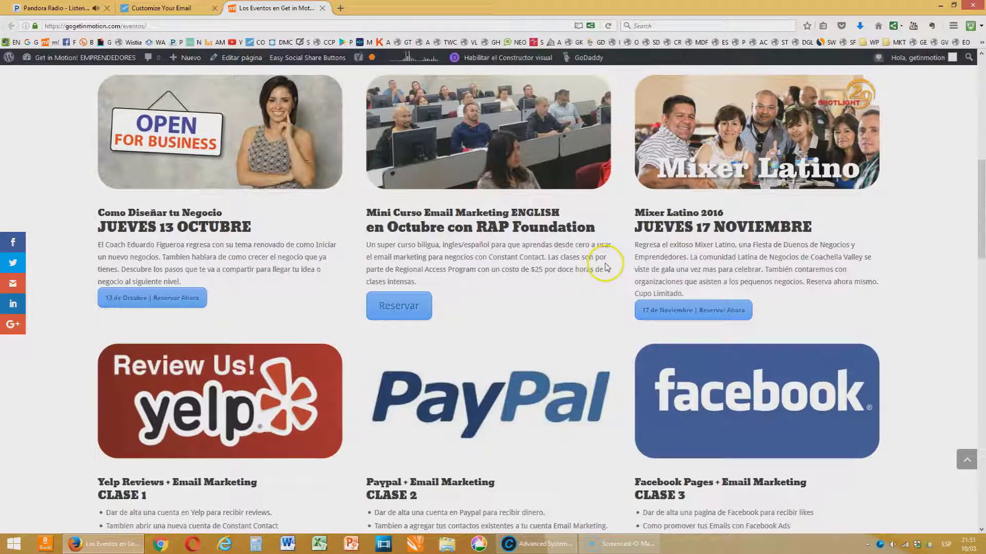
scroll(566, 305, down, 12)
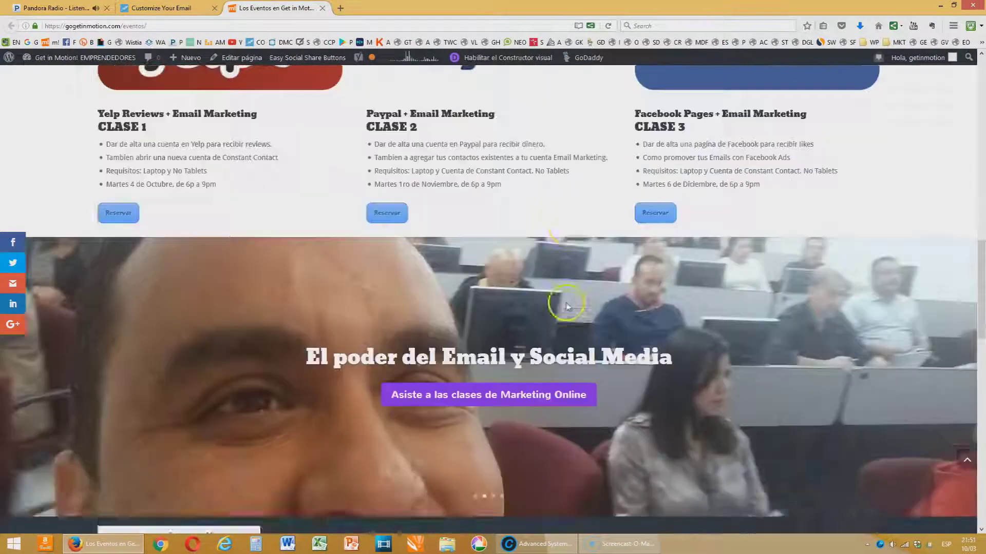
scroll(566, 304, up, 15)
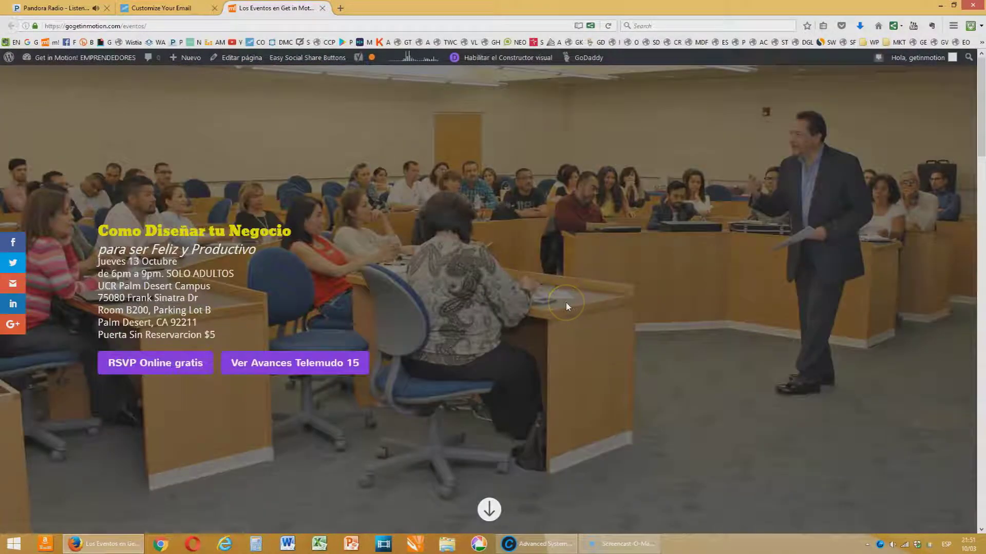
key(Print)
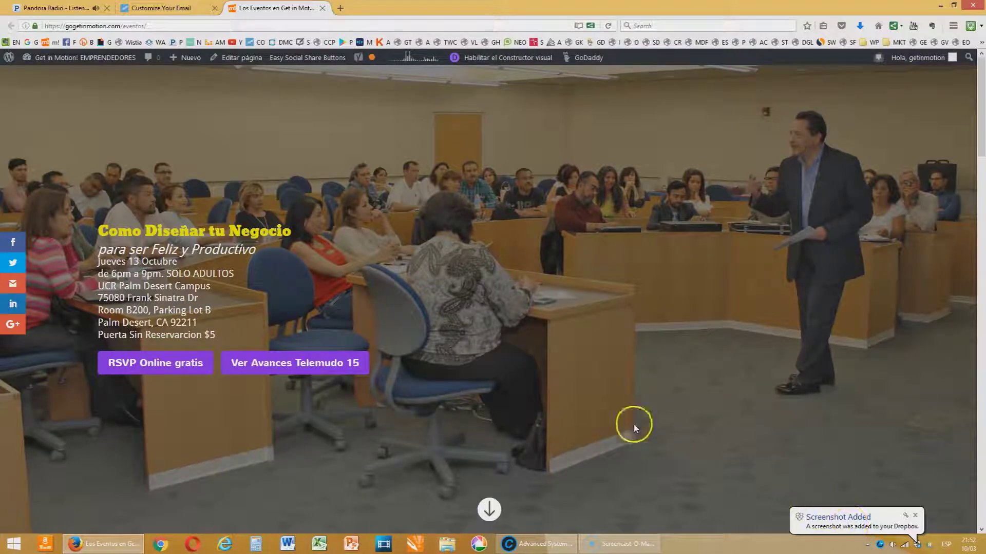
click(158, 7)
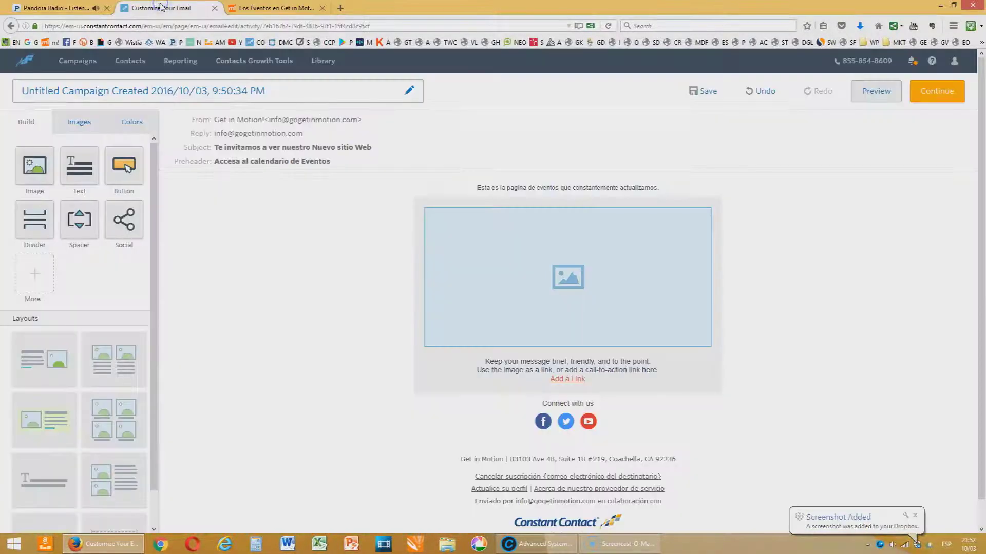
click(665, 188)
text(. )
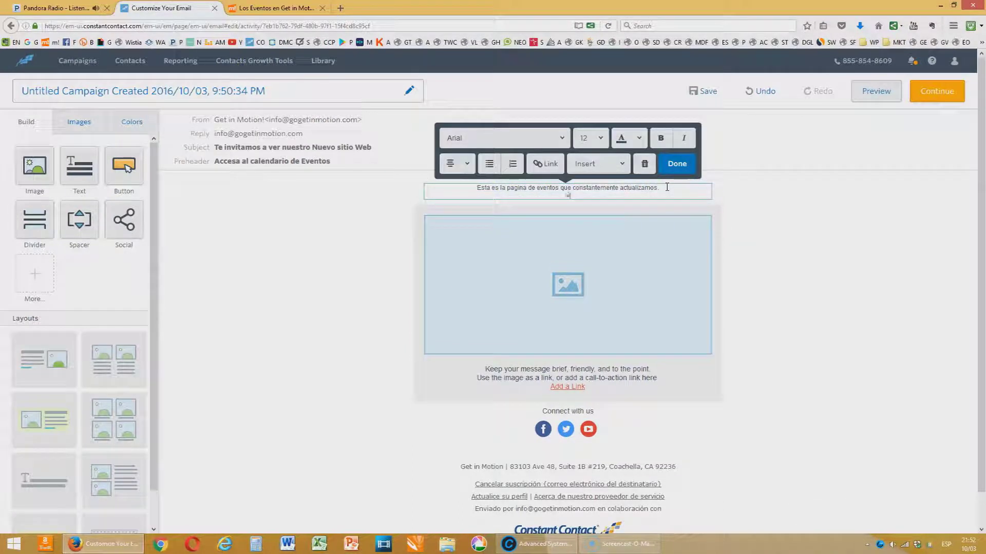
text(www.nuevostal)
key(BackSpace)
key(BackSpace)
key(Return)
Add a button above the image placeholder and label it "Visitar nuestros website"
click(128, 167)
drag(128, 168, 610, 164)
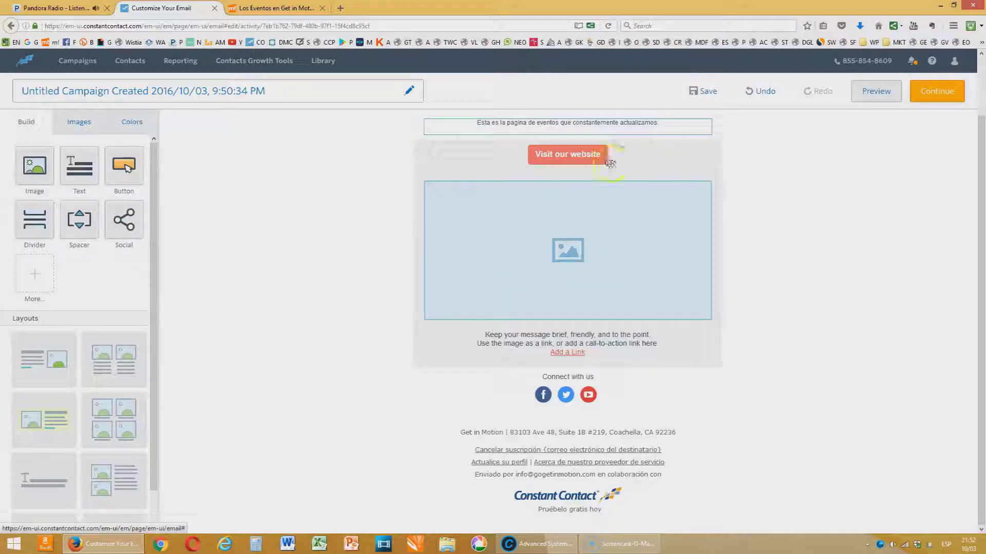
click(539, 157)
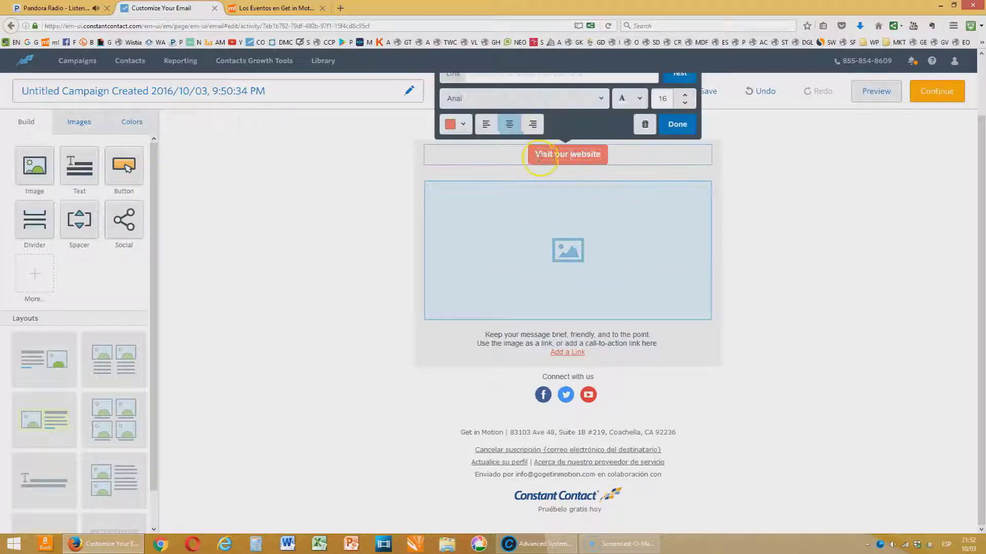
click(553, 157)
text(ar nu)
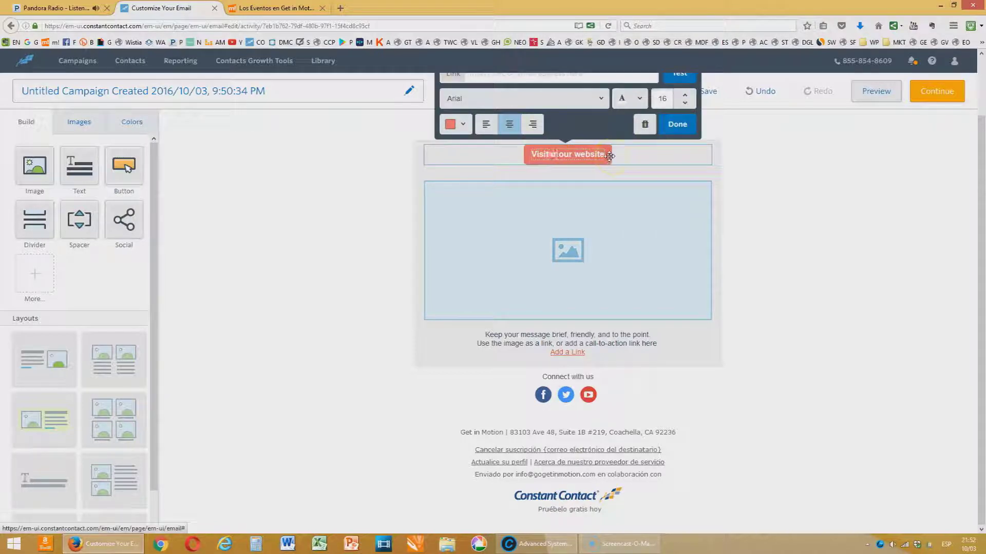
text(estros)
key(Delete)
key(Delete)
key(Delete)
key(Delete)
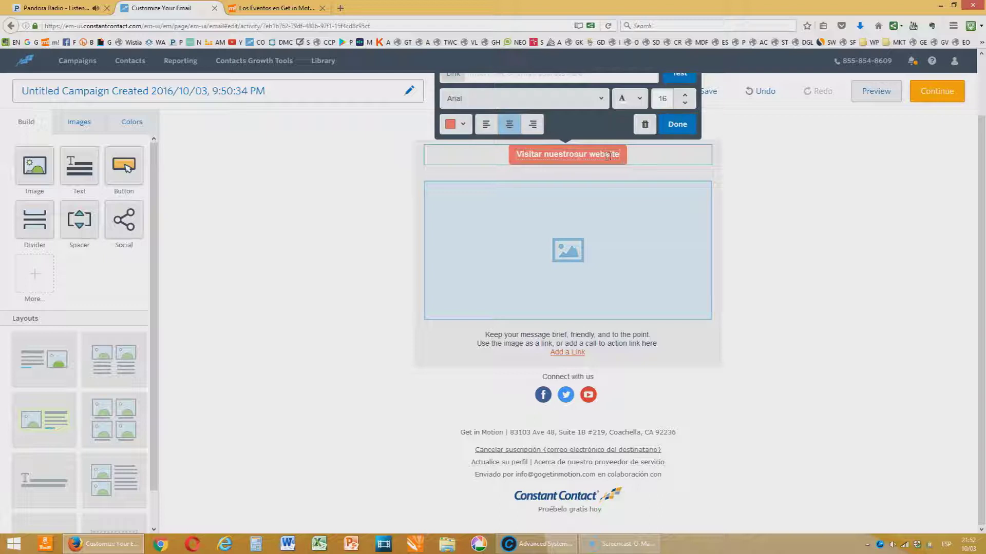
click(676, 124)
Fill the image placeholder with the Get in Motion emprendedores logo from the image library
click(662, 218)
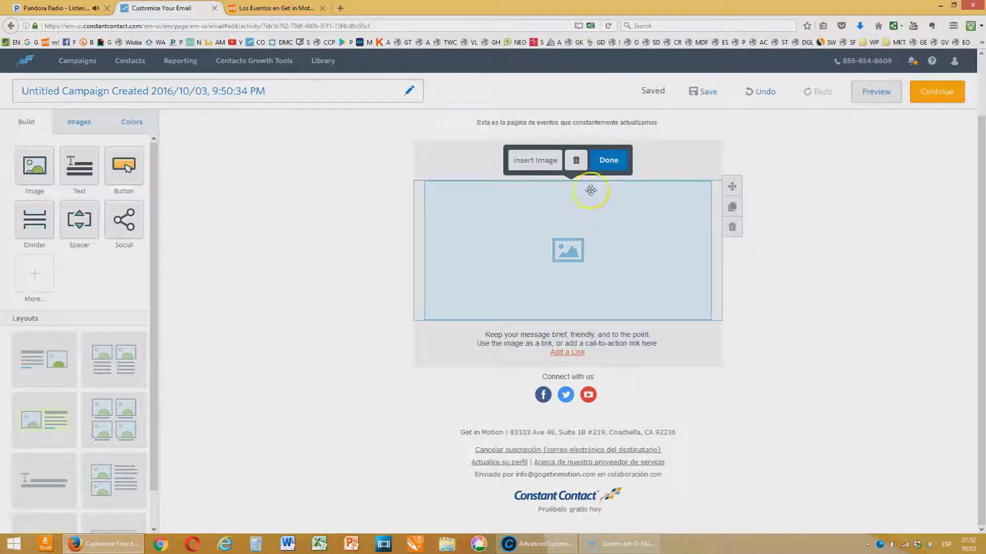
click(526, 160)
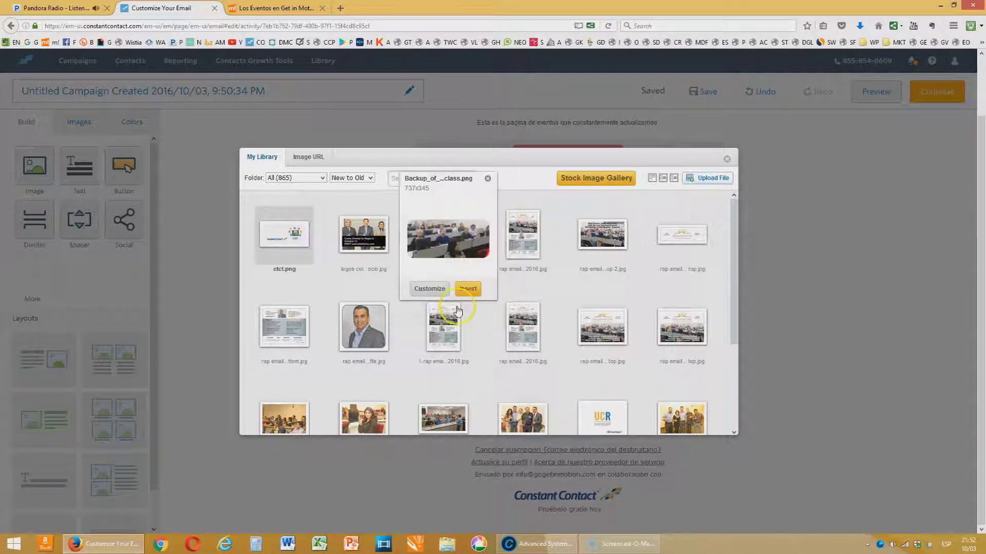
scroll(521, 353, down, 2)
drag(734, 277, 733, 334)
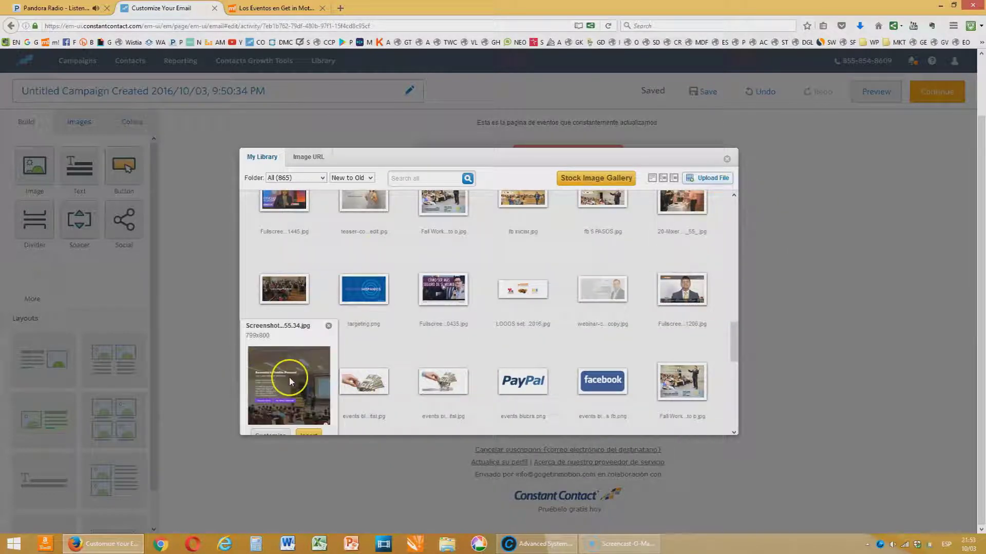
drag(735, 322, 720, 275)
click(682, 290)
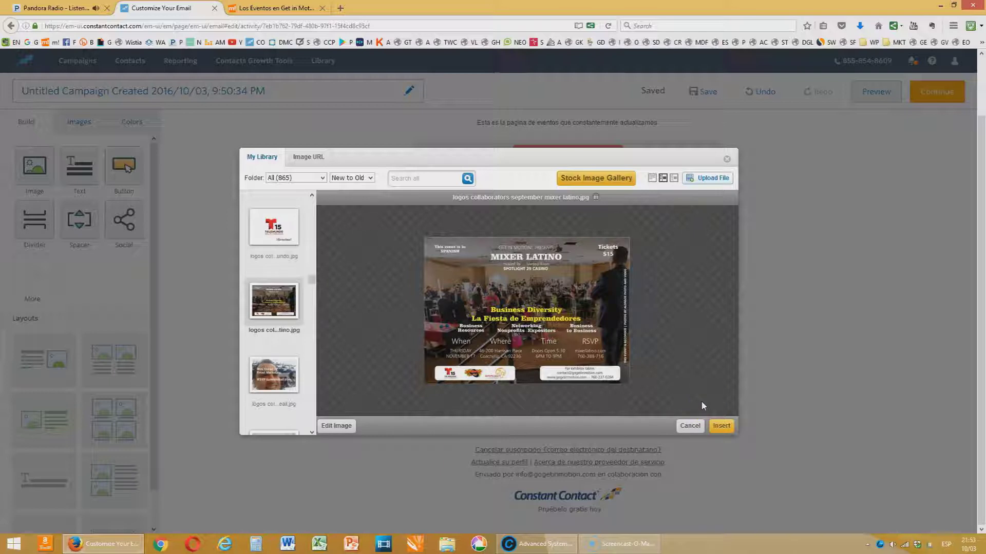
click(282, 380)
click(286, 388)
click(286, 386)
click(286, 386)
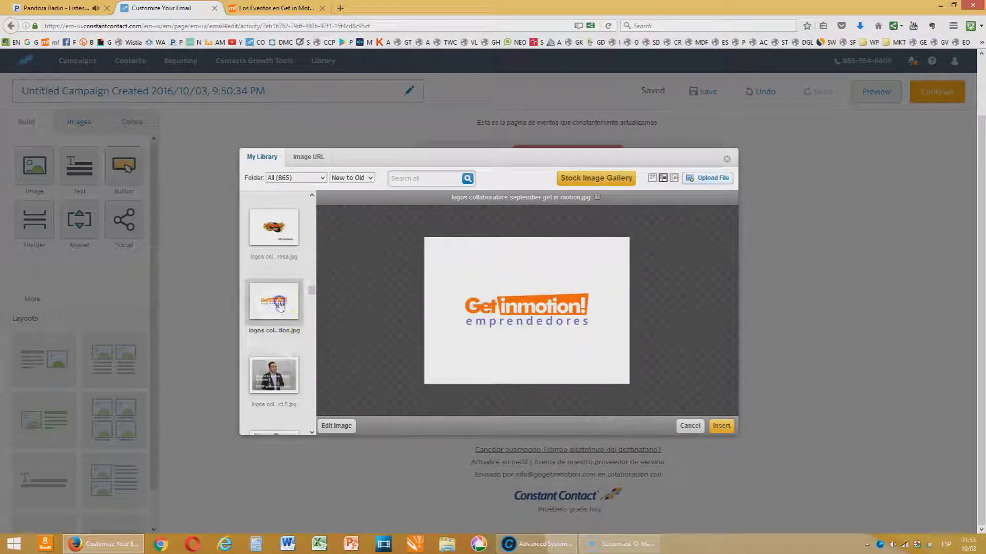
click(722, 426)
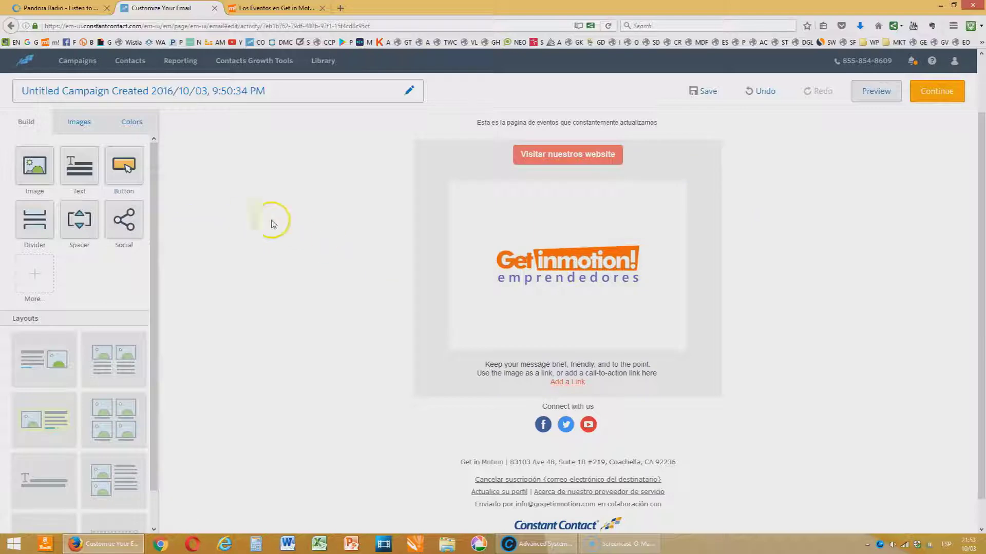
Change the email's inner background color to pale yellow
click(130, 121)
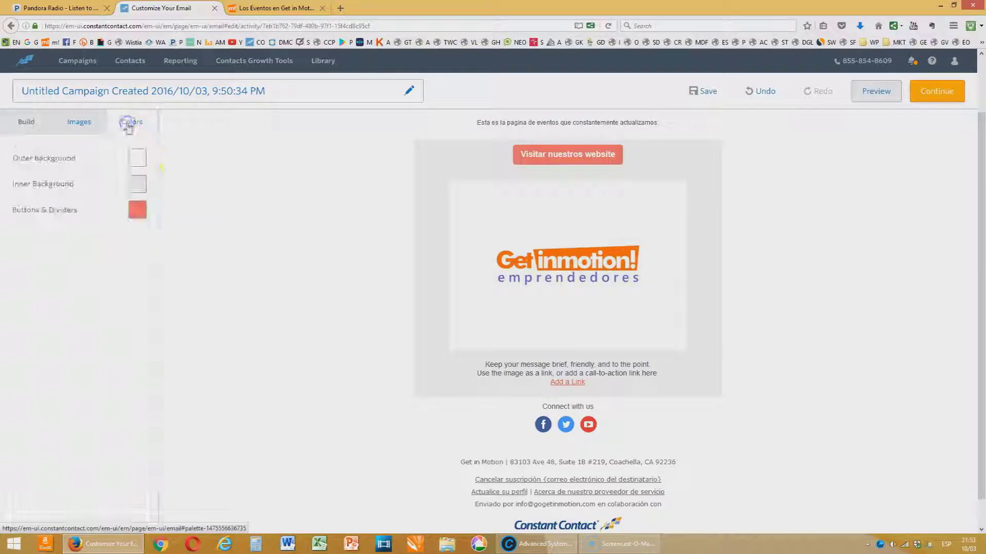
click(135, 188)
click(46, 207)
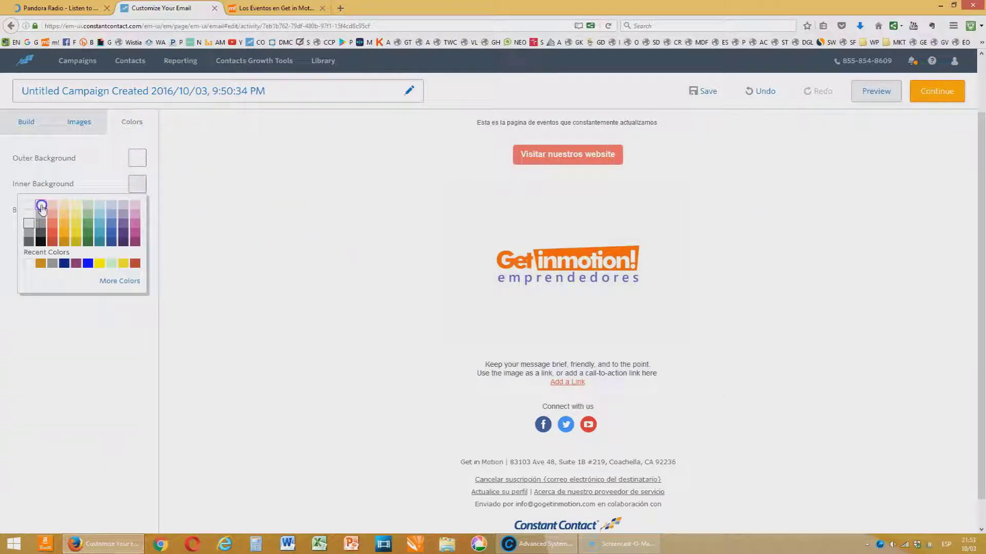
click(321, 250)
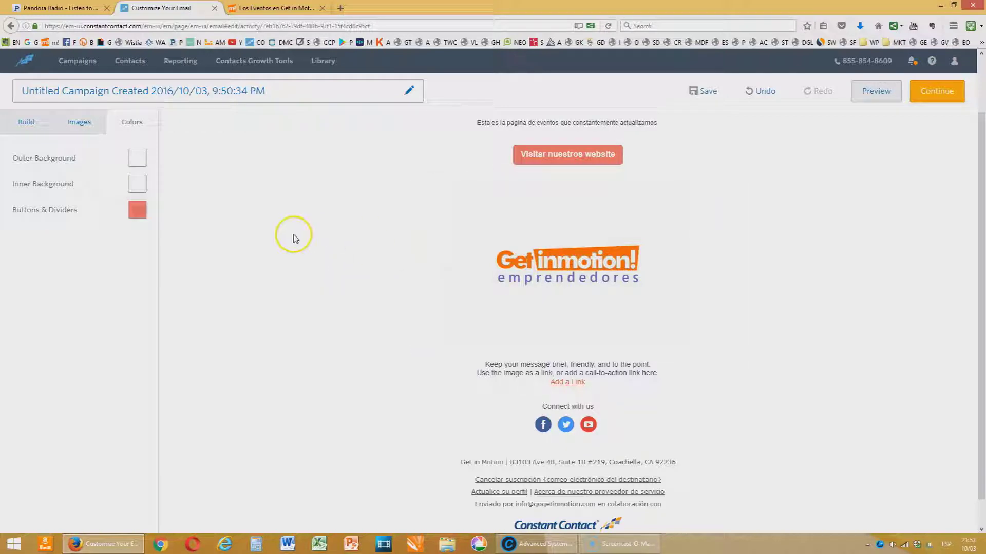
click(135, 186)
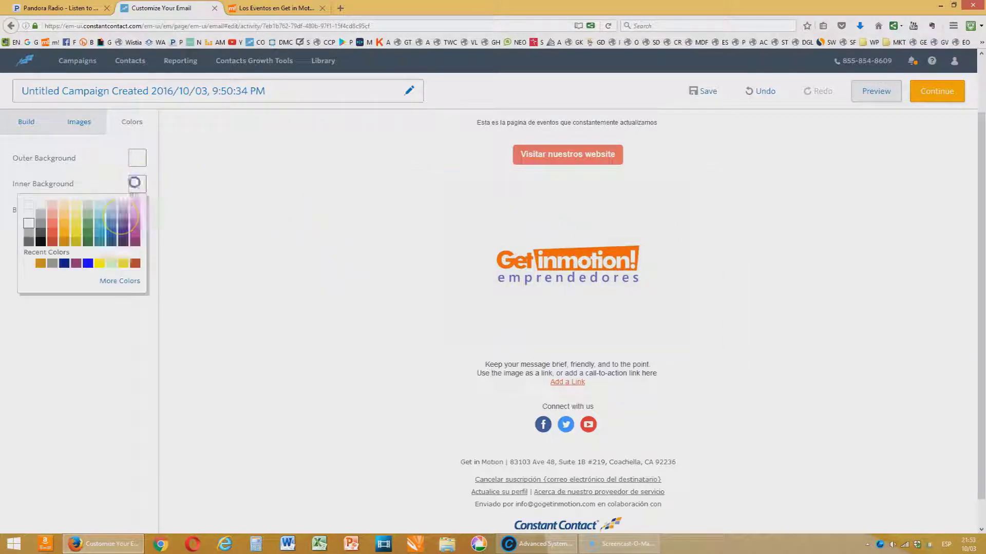
click(74, 207)
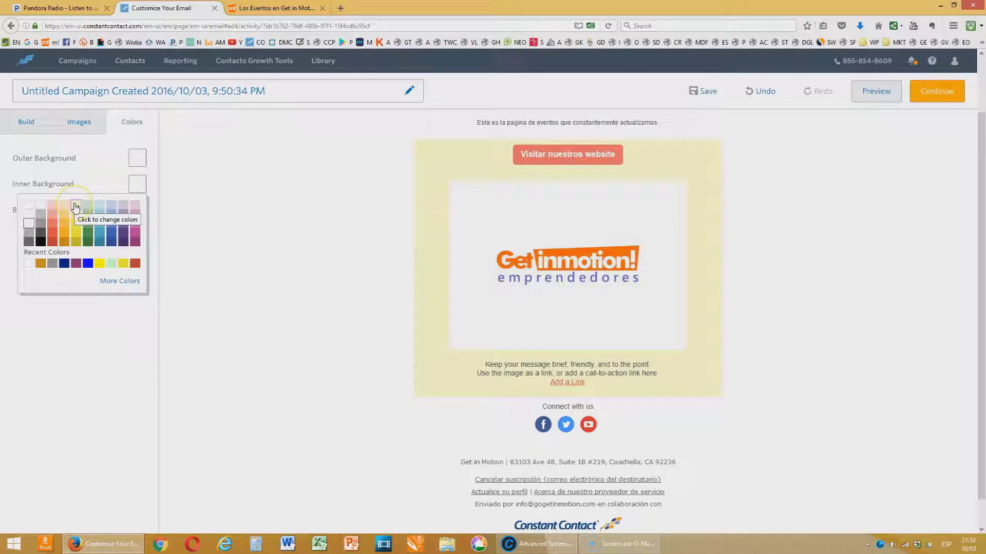
click(650, 134)
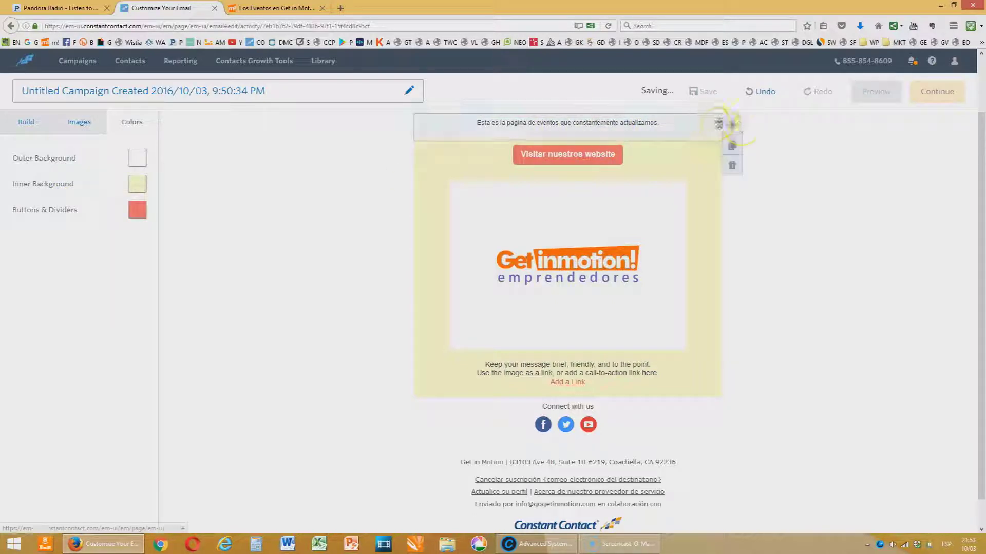
Move the "Visitar nuestros website" button so that it sits directly below the logo image
scroll(707, 163, up, 1)
drag(706, 163, 708, 190)
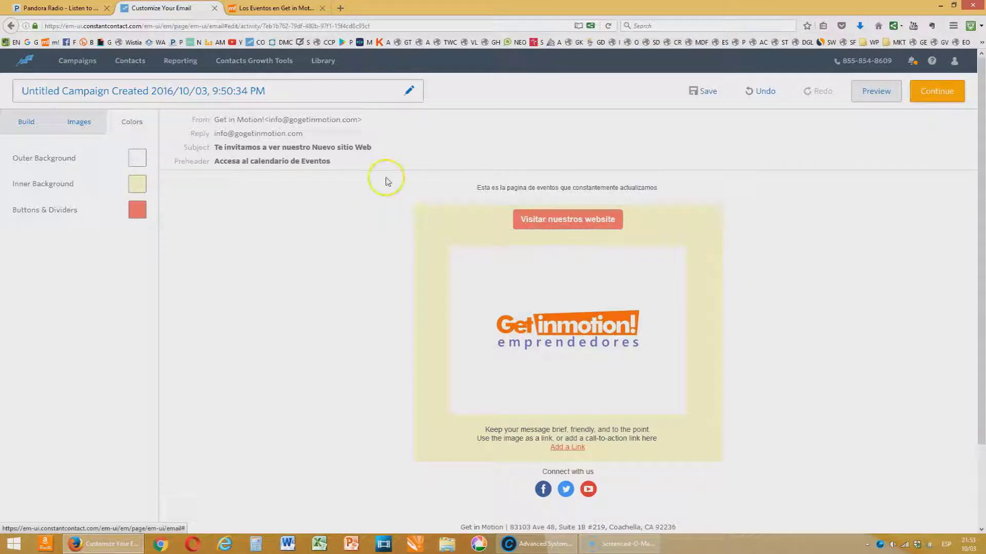
drag(714, 215, 688, 418)
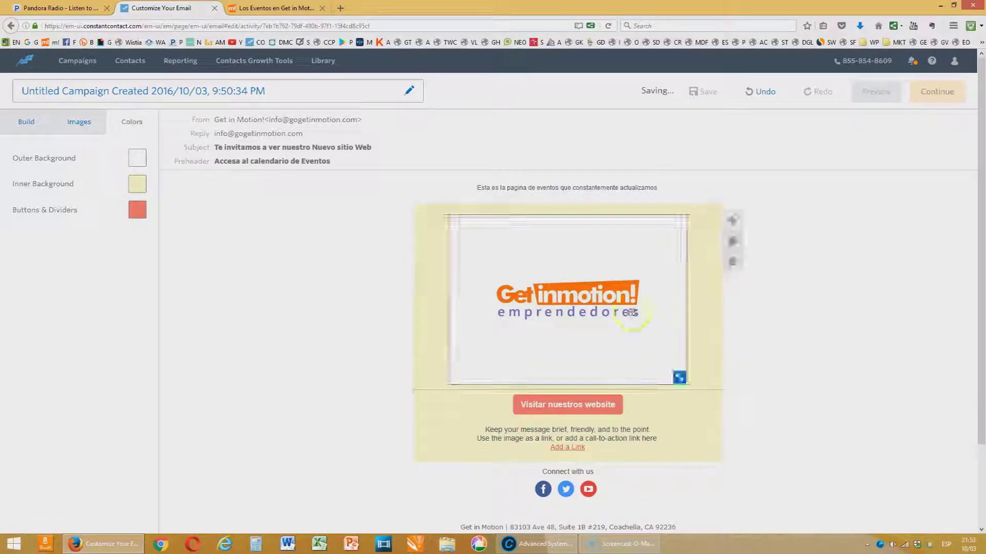
click(589, 407)
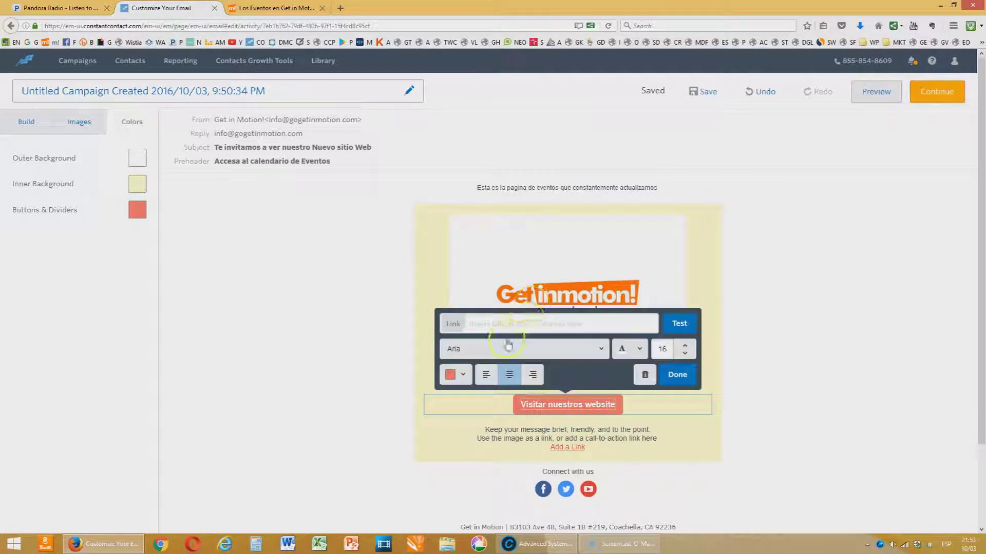
click(284, 8)
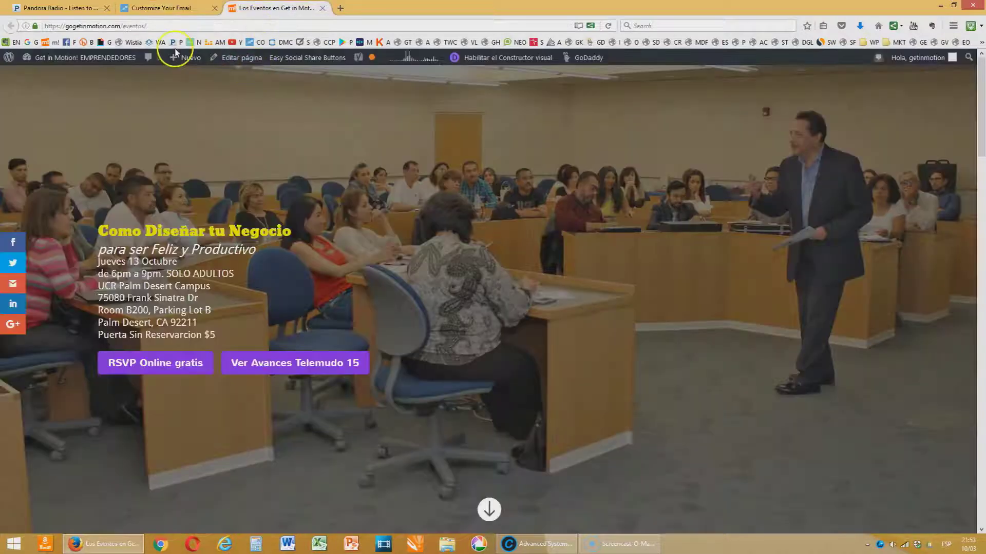
click(127, 26)
right_click(128, 27)
click(152, 61)
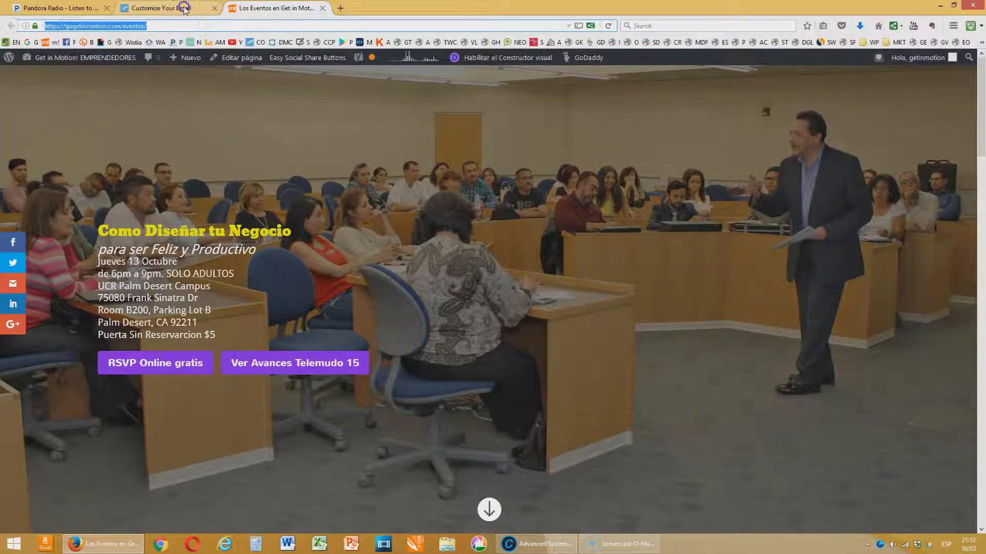
click(169, 8)
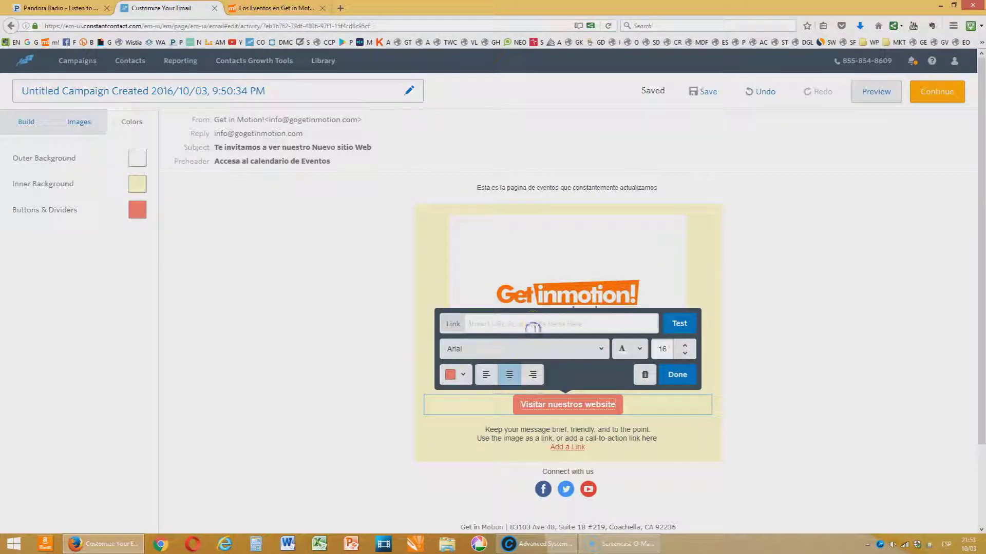
key(ctrl+v)
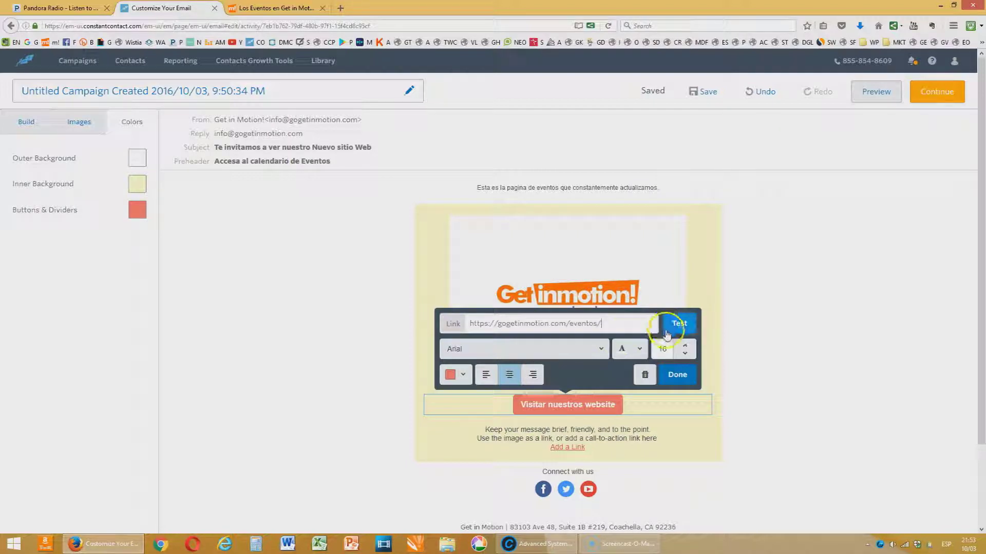
click(678, 376)
click(585, 310)
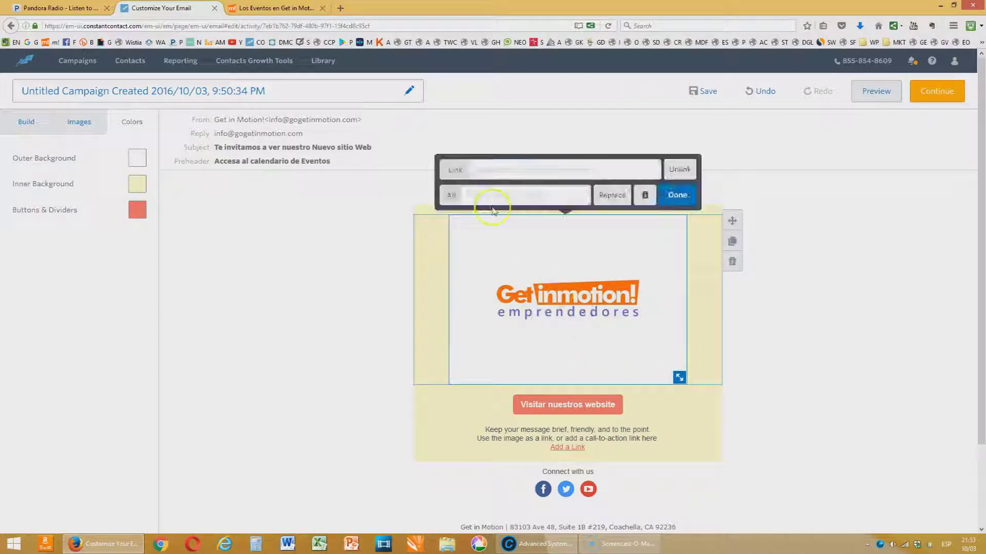
click(495, 170)
key(ctrl+v)
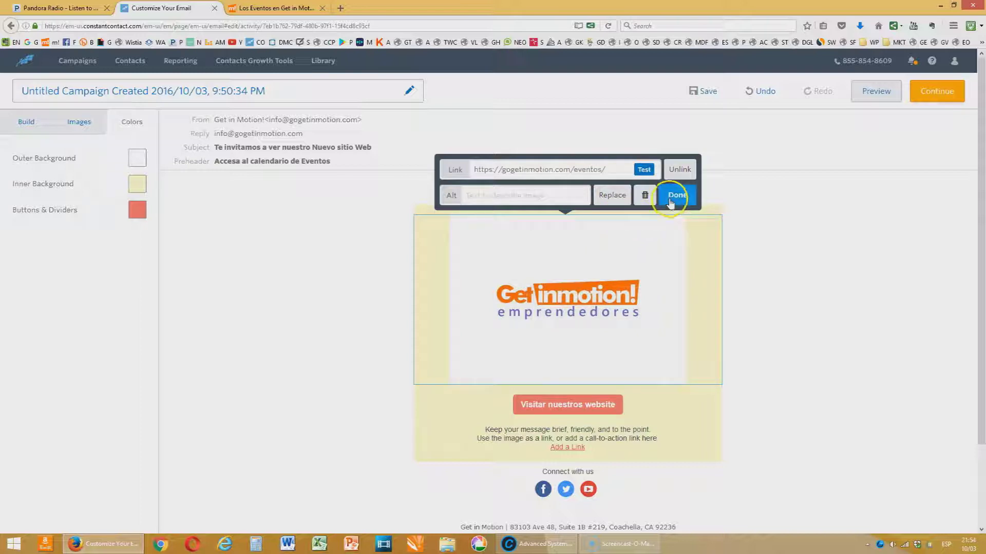
drag(606, 169, 472, 158)
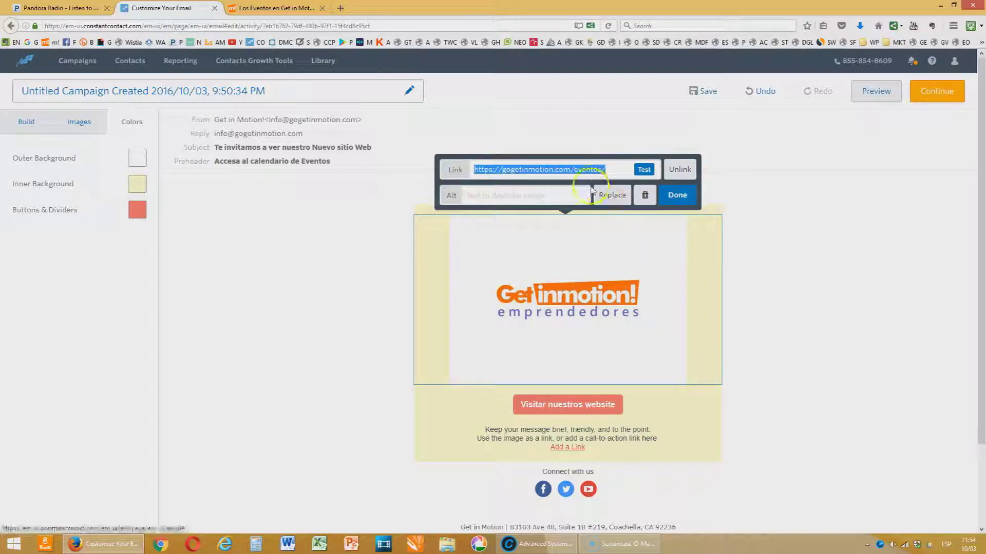
key(BackSpace)
right_click(499, 170)
click(522, 223)
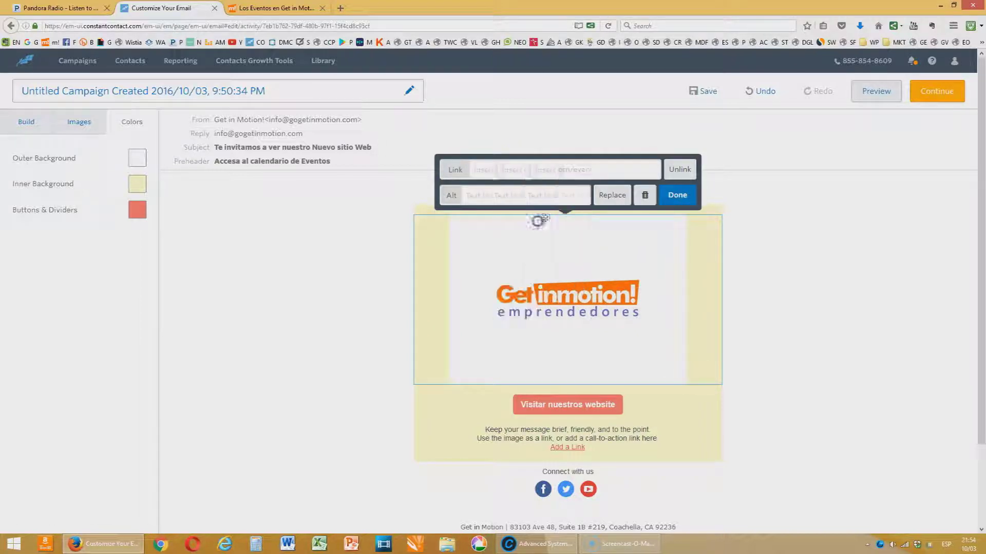
click(685, 201)
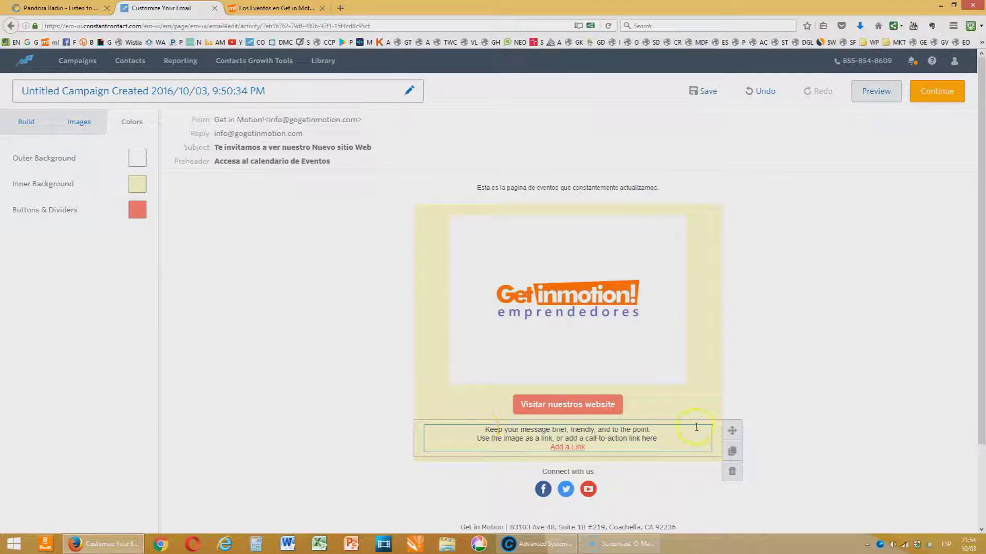
Delete the placeholder text block below the button, and make the sentence above the image bold at size 16
click(732, 472)
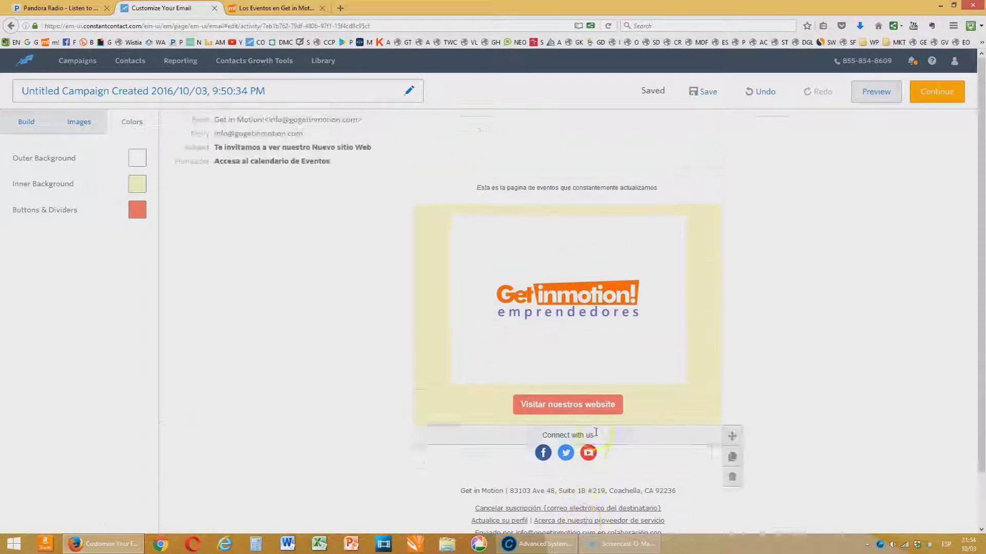
click(685, 191)
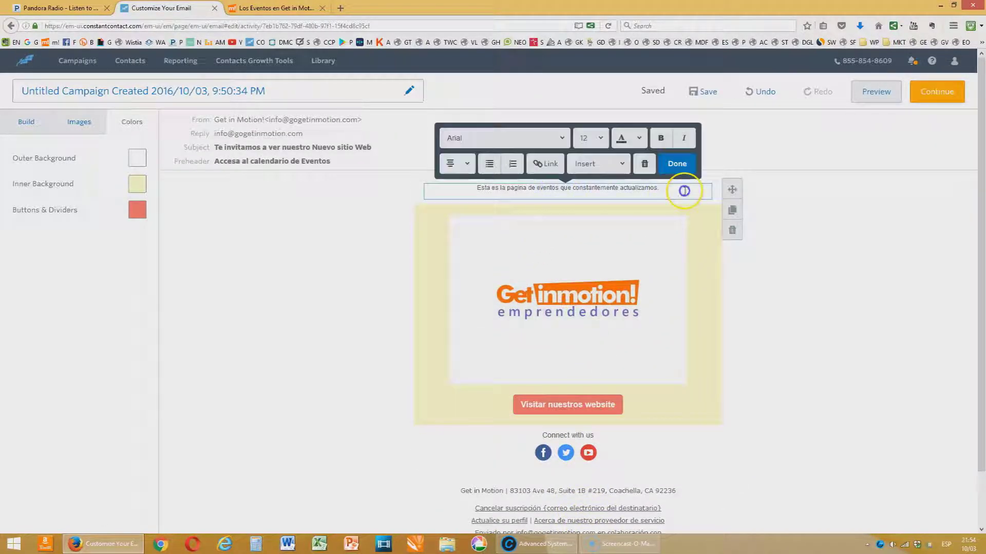
drag(684, 191, 470, 189)
click(604, 139)
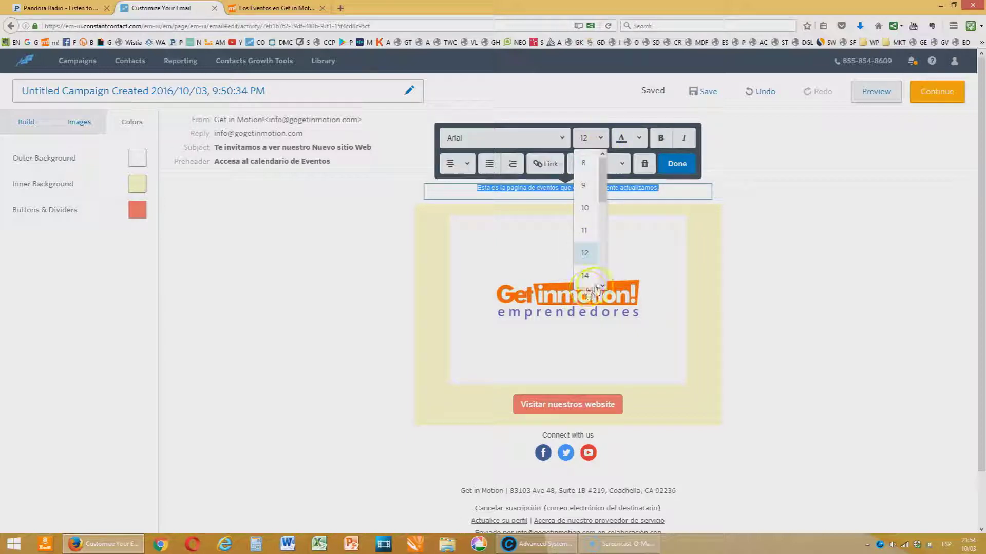
click(587, 270)
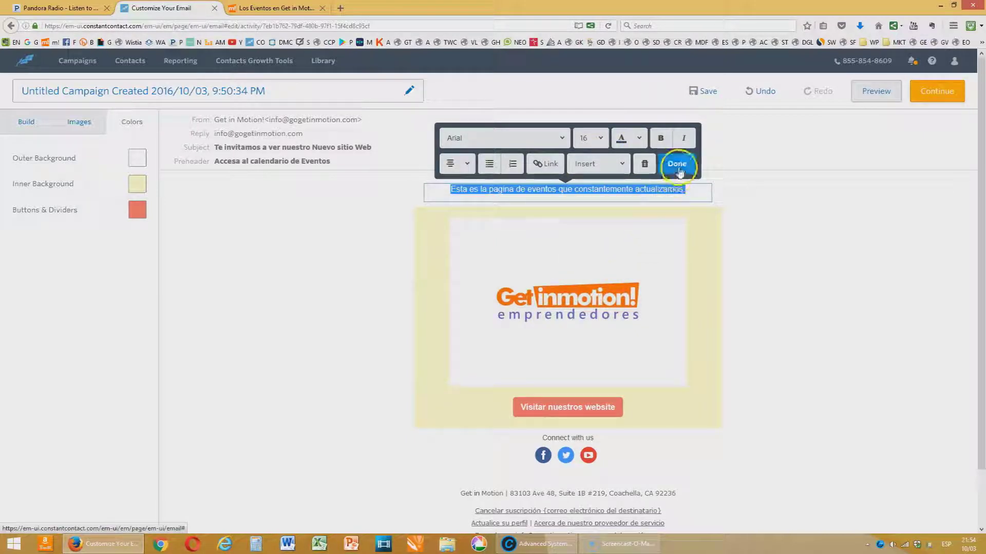
click(661, 139)
click(677, 163)
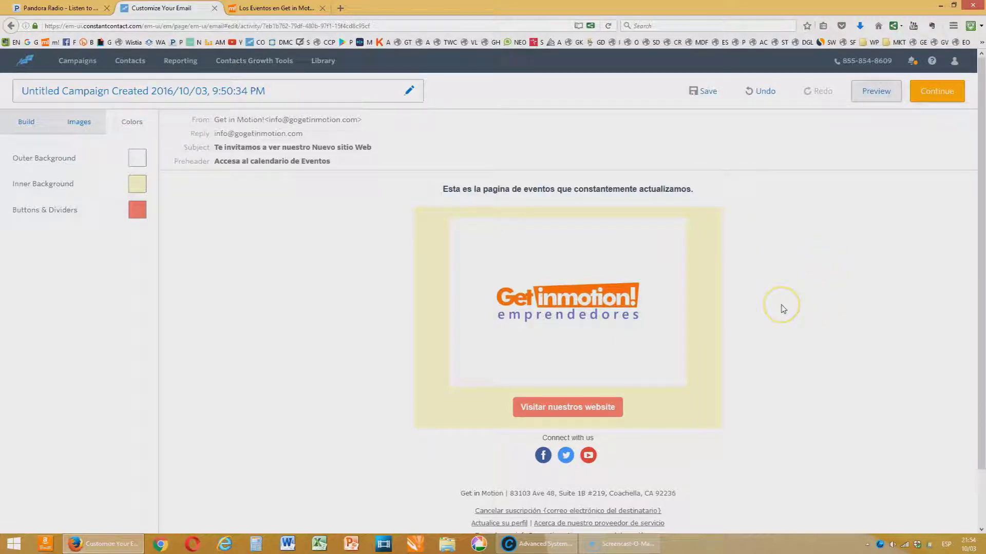
Preview the email and test the logo image's link
click(876, 92)
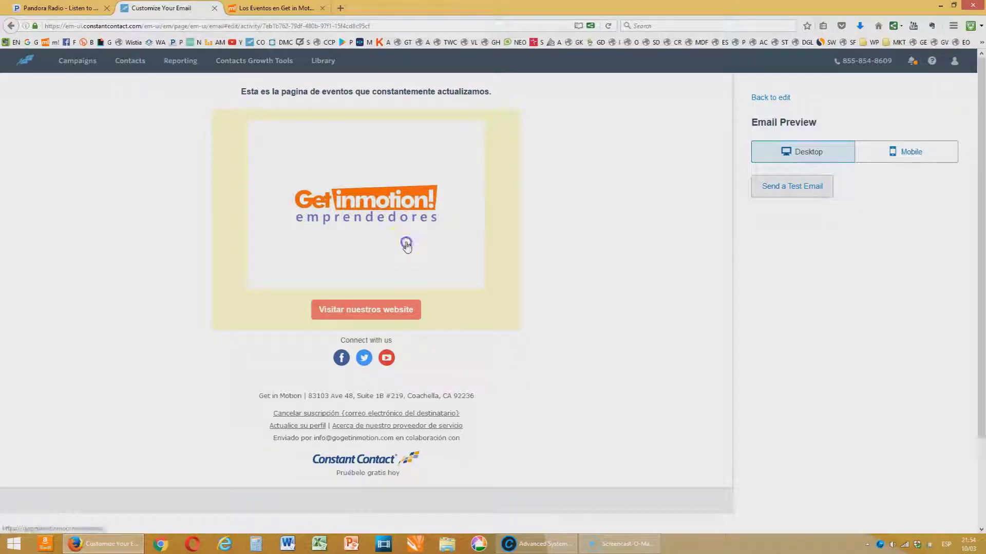
click(407, 246)
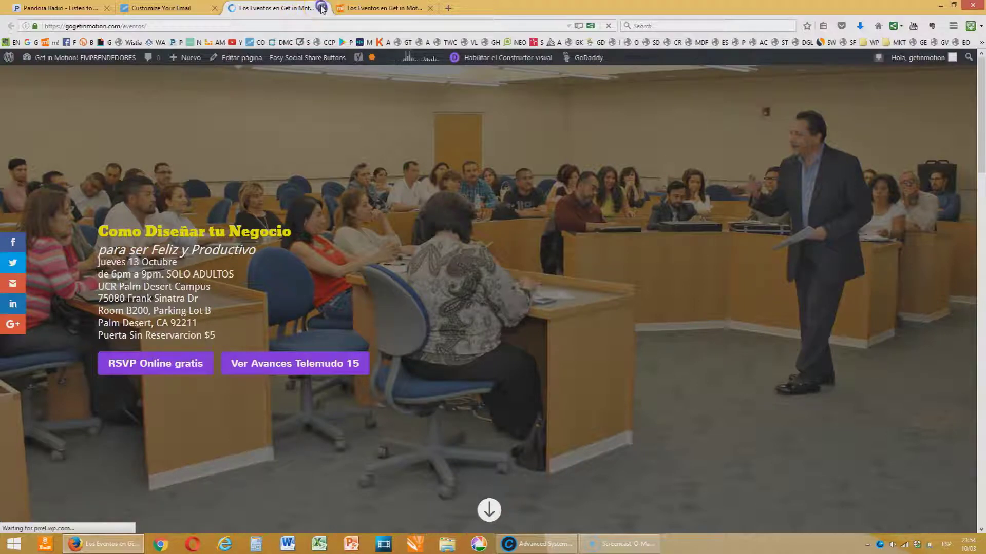
Test the links of the "Visitar nuestros website" button and the Facebook icon in the email preview, closing the pages they open
click(321, 8)
click(321, 8)
click(385, 322)
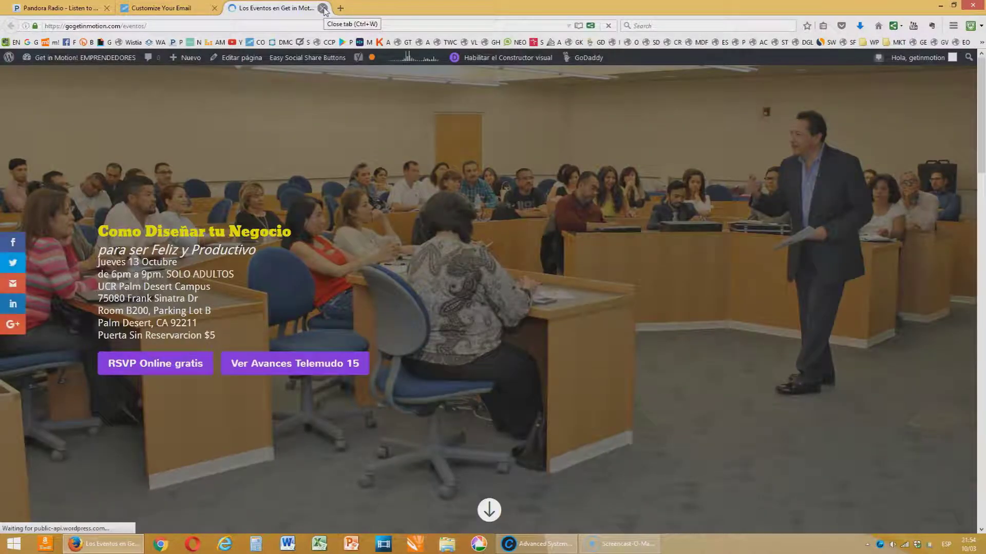
click(322, 8)
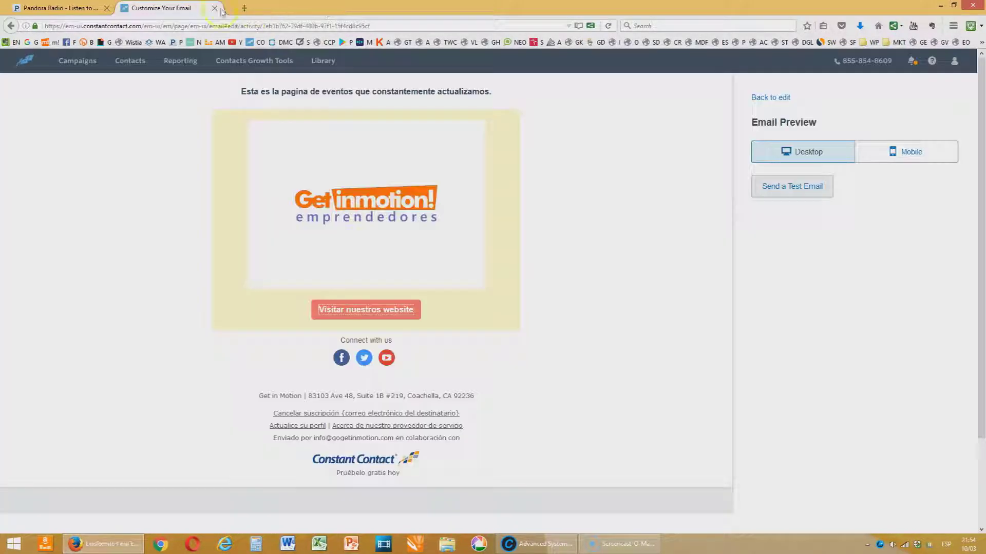
click(343, 359)
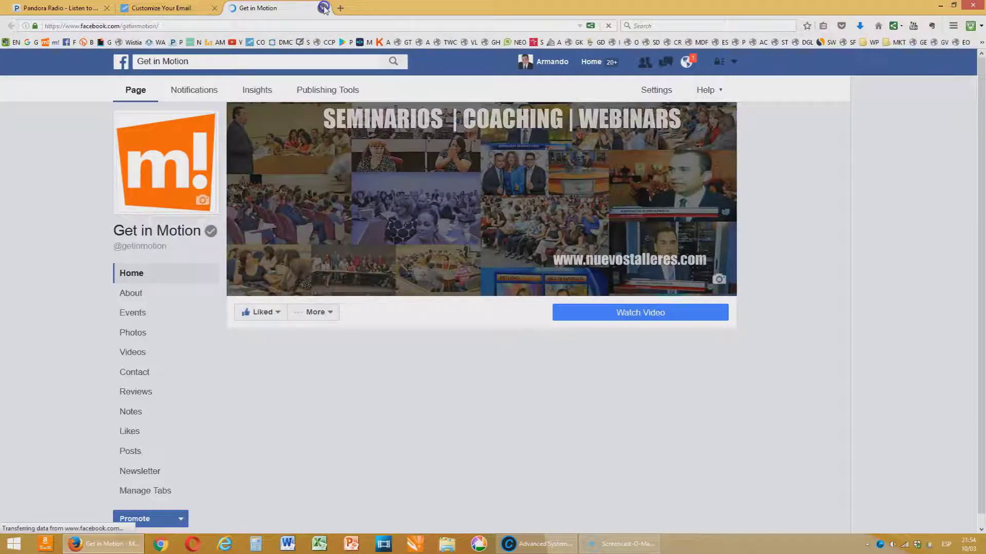
click(322, 9)
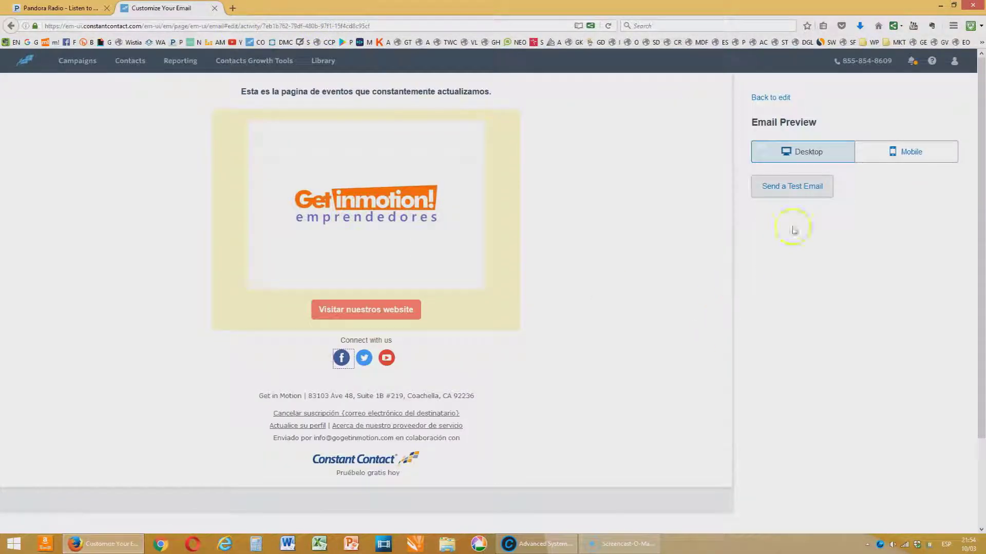
Check the email's mobile preview and send a test email to the prefilled address without a personal note
click(893, 157)
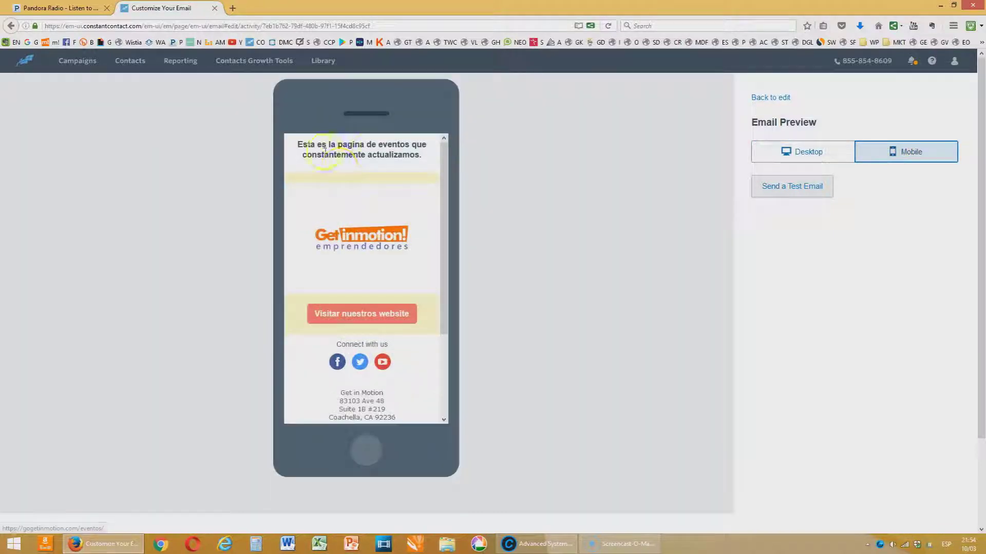
mouse_move(447, 222)
mouse_down()
mouse_move(433, 334)
mouse_move(442, 220)
mouse_up()
click(779, 191)
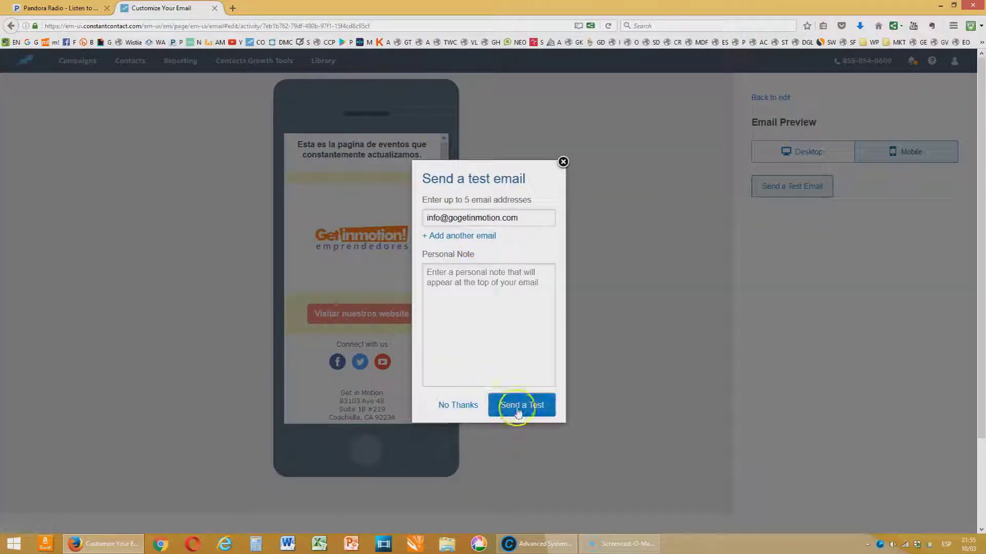
click(518, 411)
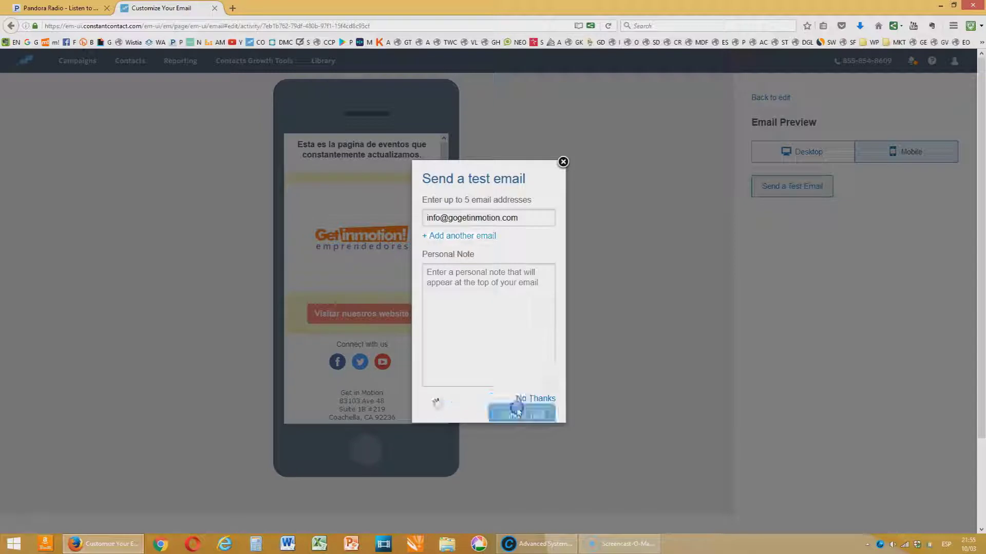
click(464, 406)
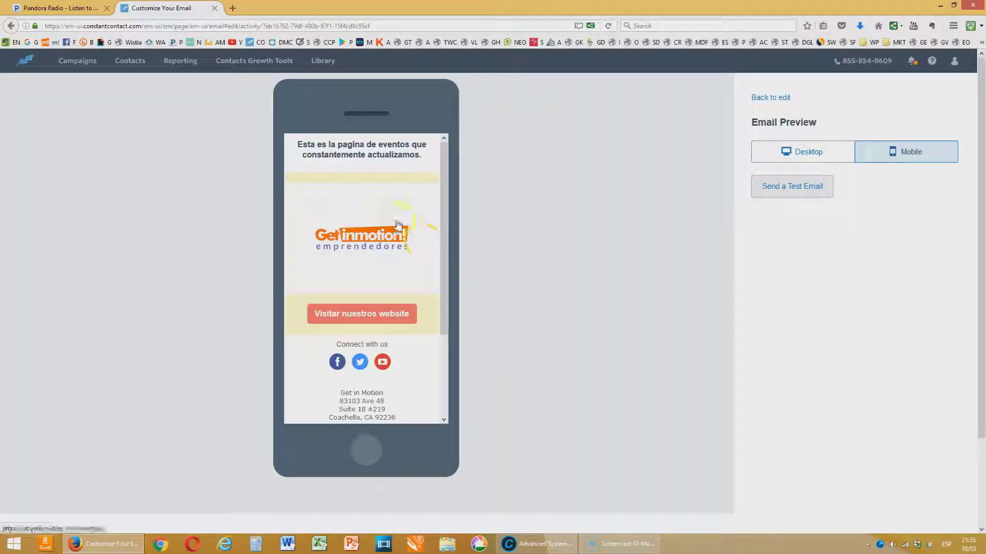
click(770, 97)
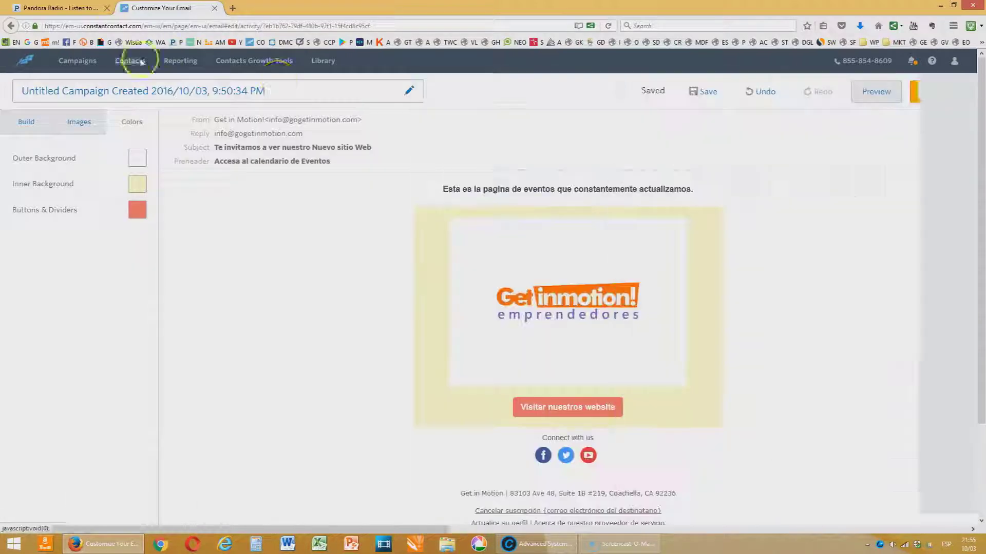
Open the test email "Te invitamos a ver nuestro Nuevo sitio Web" from Gmail's Promotions category in a new tab and test its website button
click(232, 8)
click(31, 44)
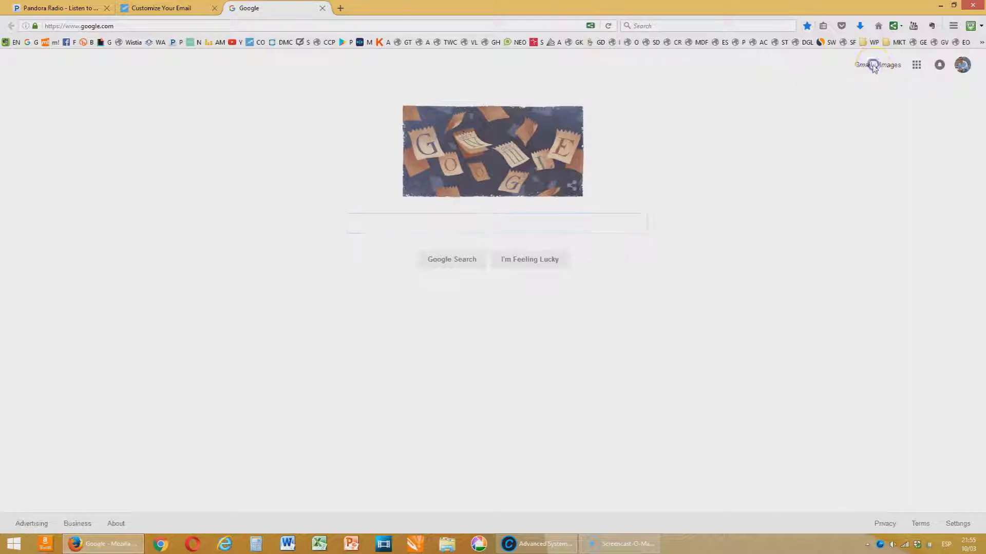
click(866, 69)
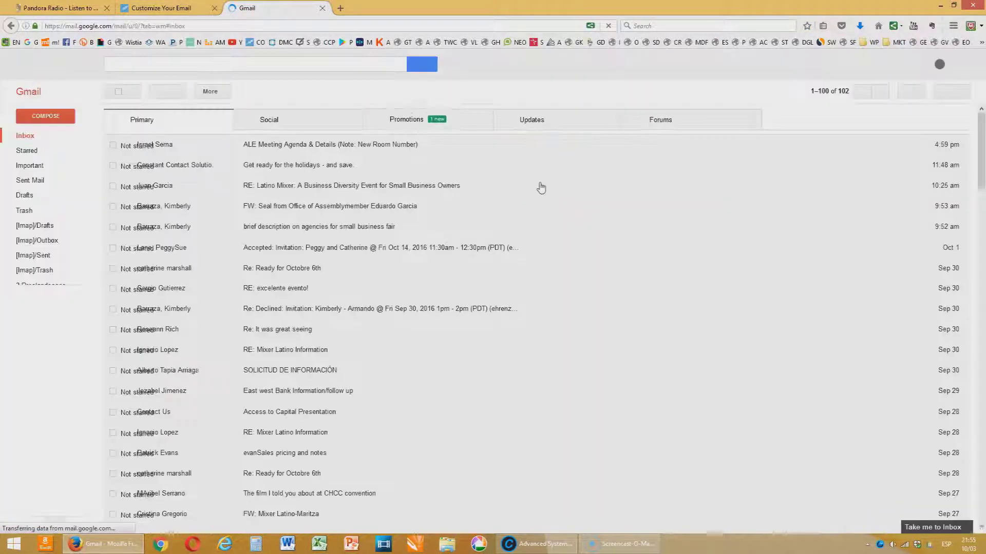
click(413, 124)
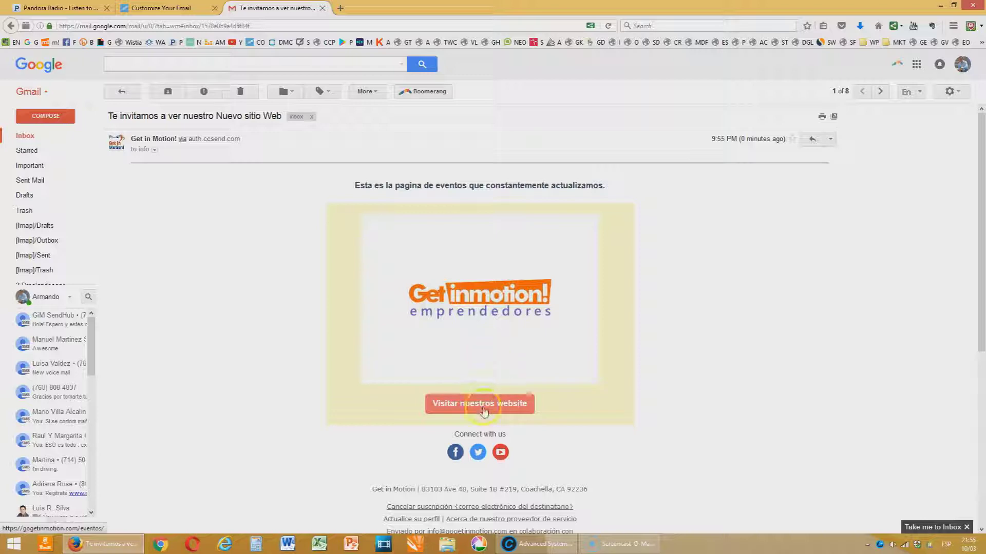
click(488, 404)
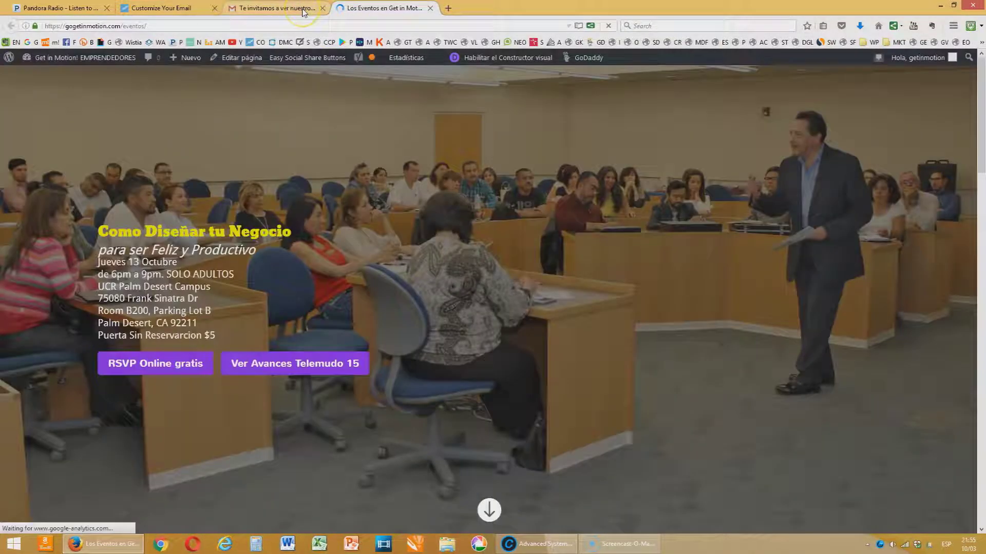
click(303, 9)
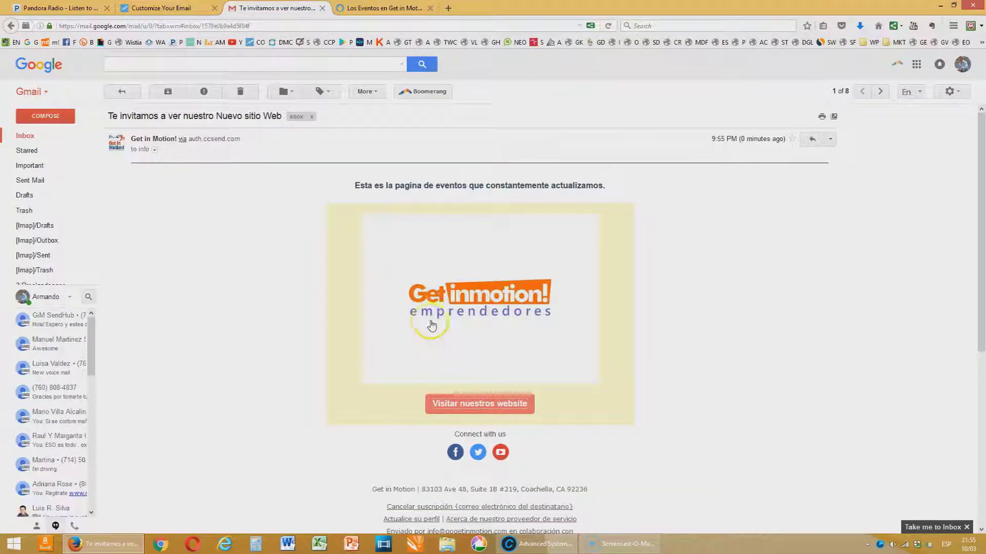
Examine the test-only notice at the end of the received email and its sender and recipient details
scroll(429, 325, down, 3)
scroll(429, 324, down, 3)
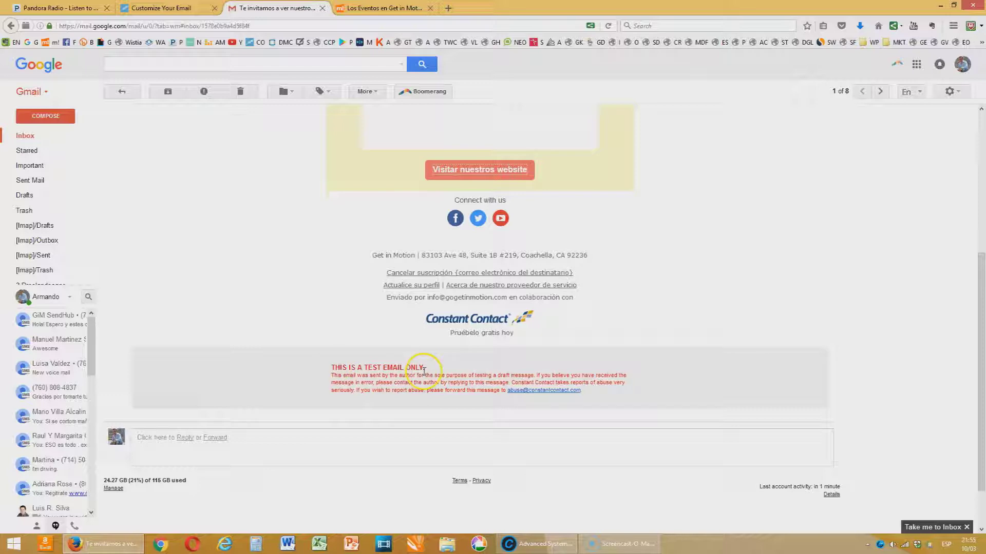
drag(425, 369, 329, 367)
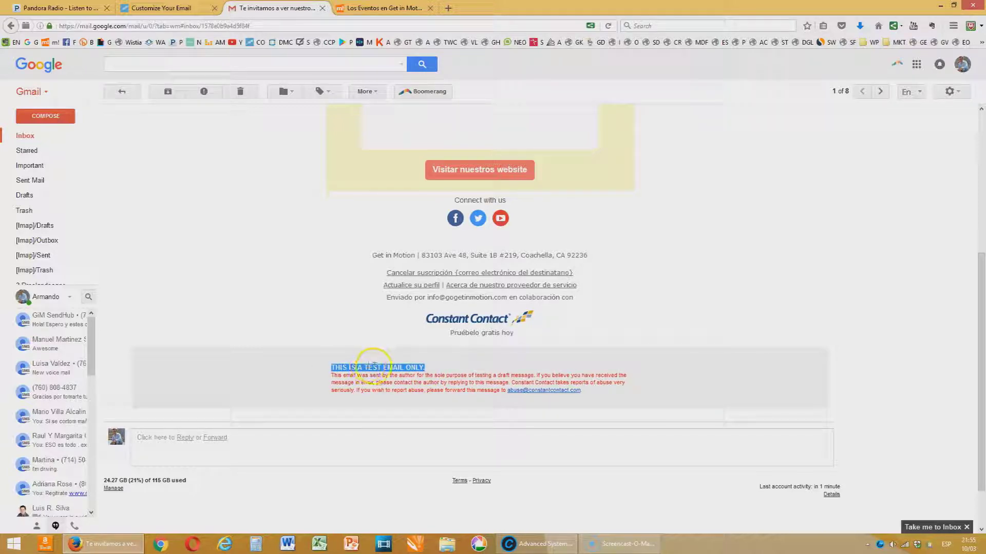
scroll(373, 365, up, 6)
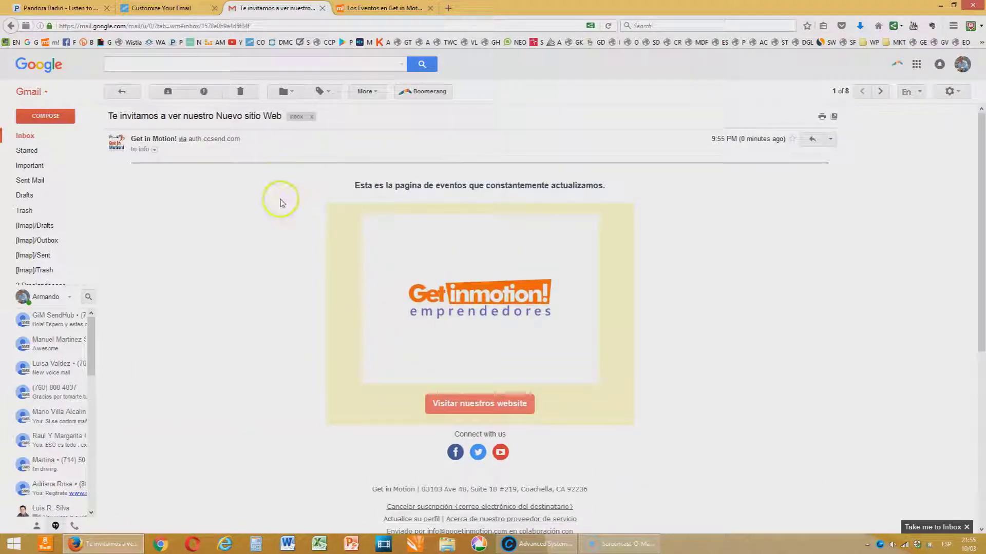
click(154, 149)
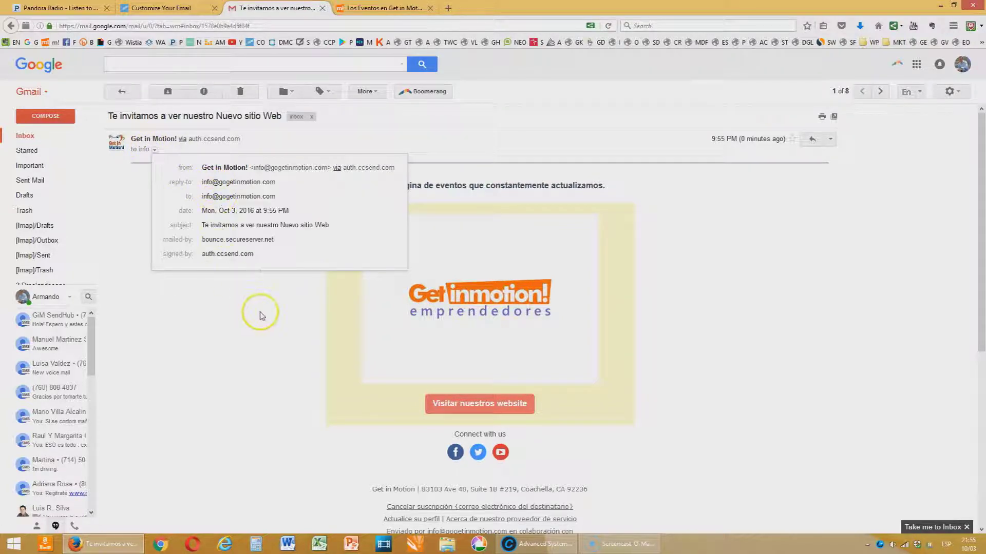
click(249, 292)
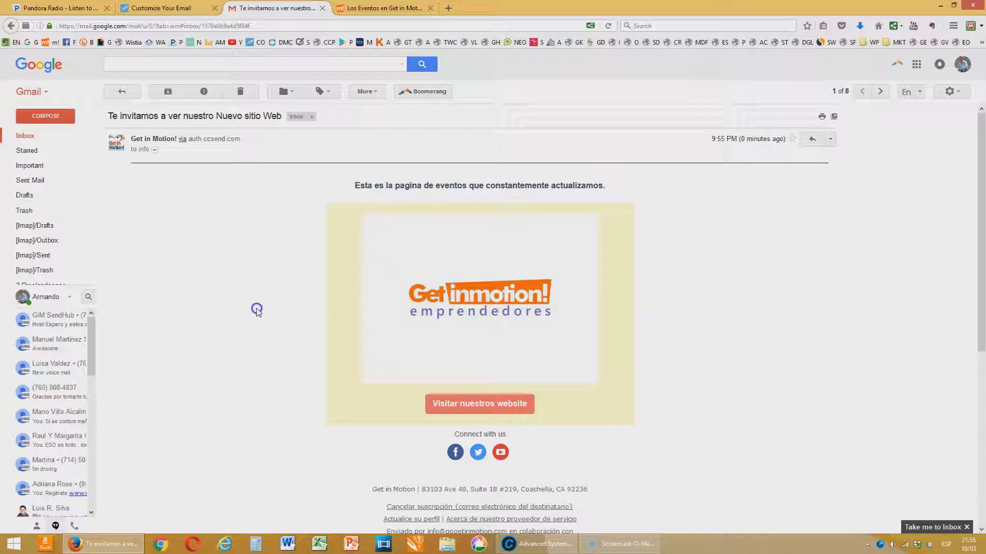
Look at the test email in the inbox's Promotions category and revisit the opened events page
click(27, 136)
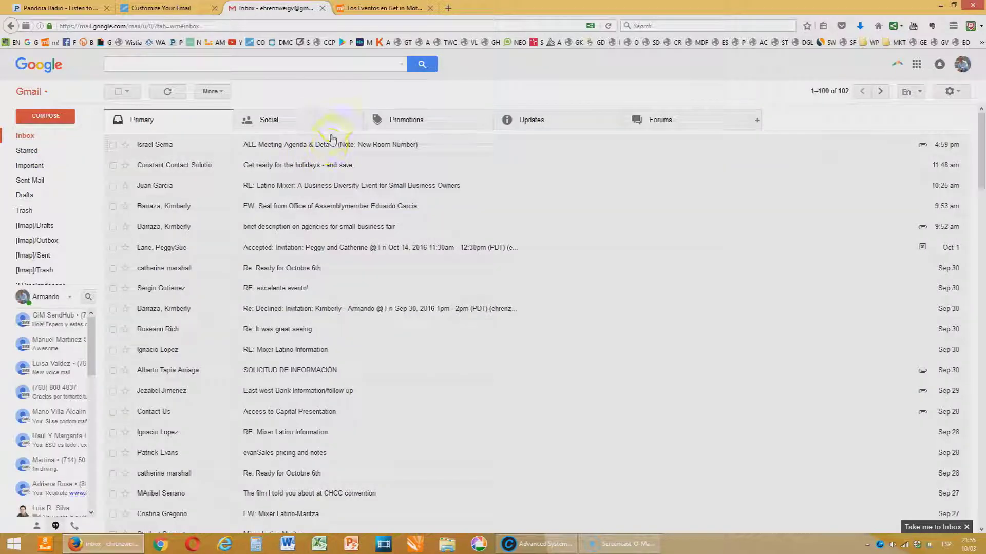
click(408, 121)
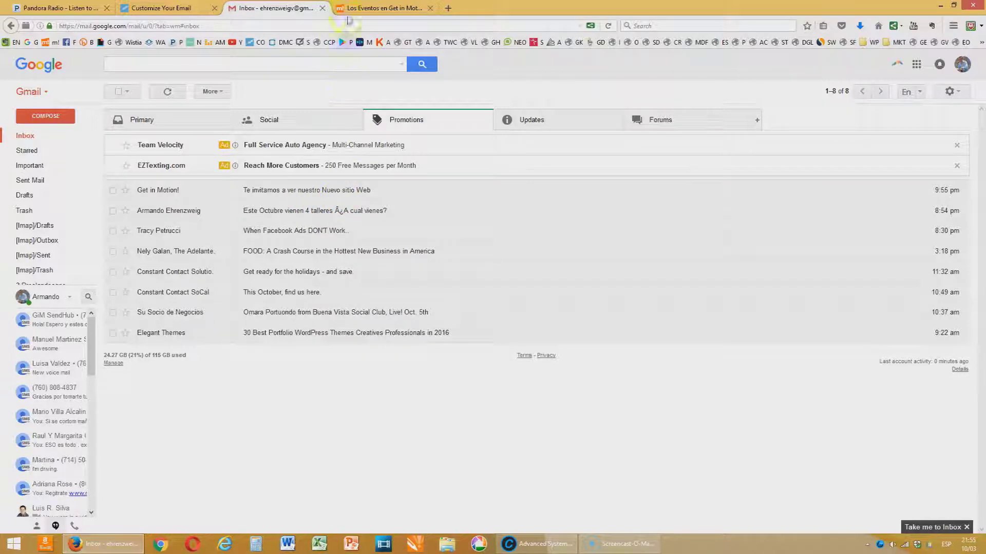
click(360, 8)
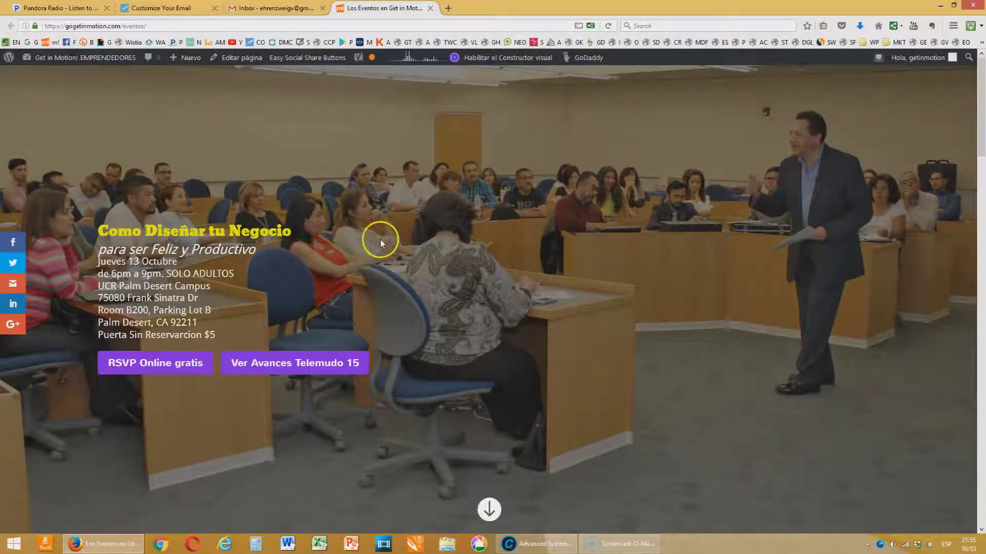
Continue from the campaign editor to the scheduling page and rename the campaign "Octubre 3- Visita nuestro sitio web"
click(159, 8)
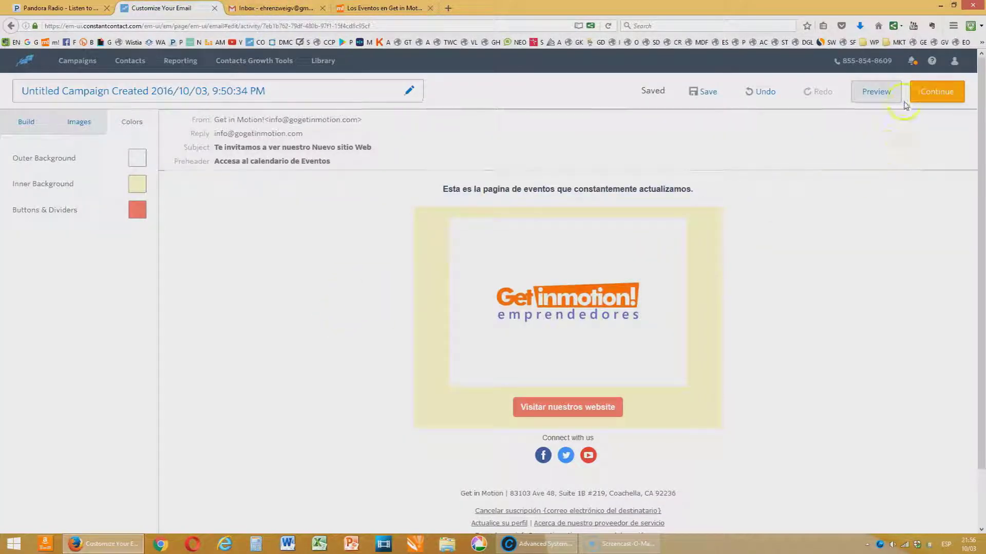
click(933, 95)
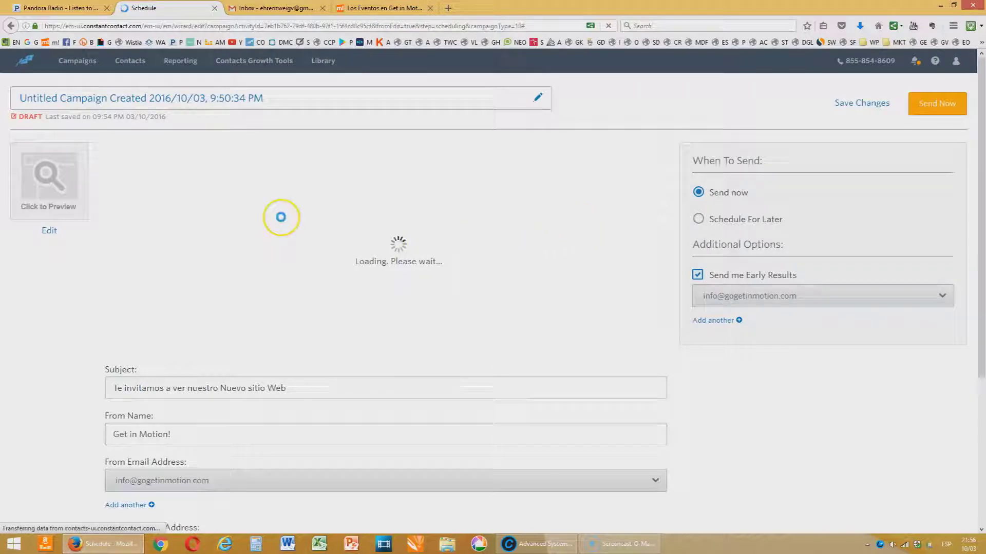
click(214, 98)
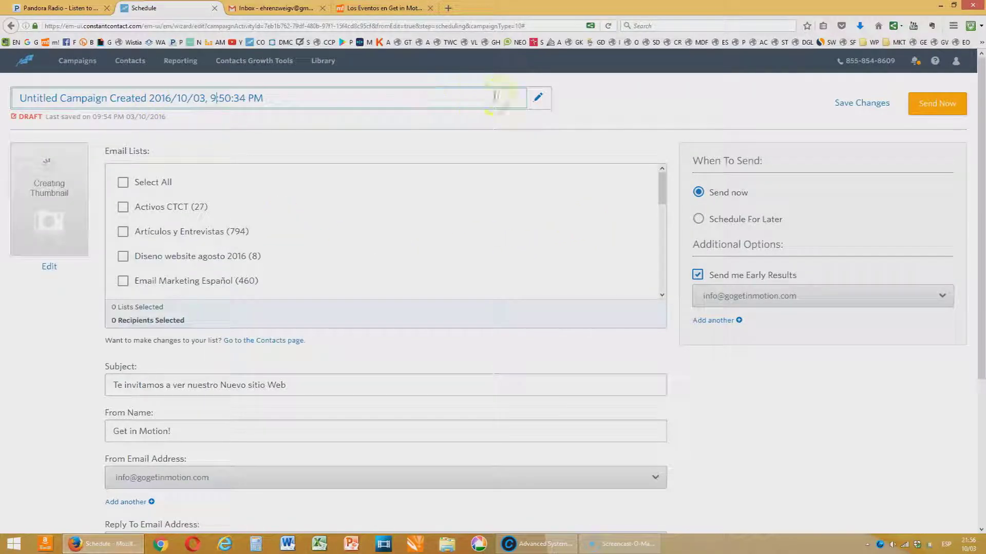
triple_click(235, 97)
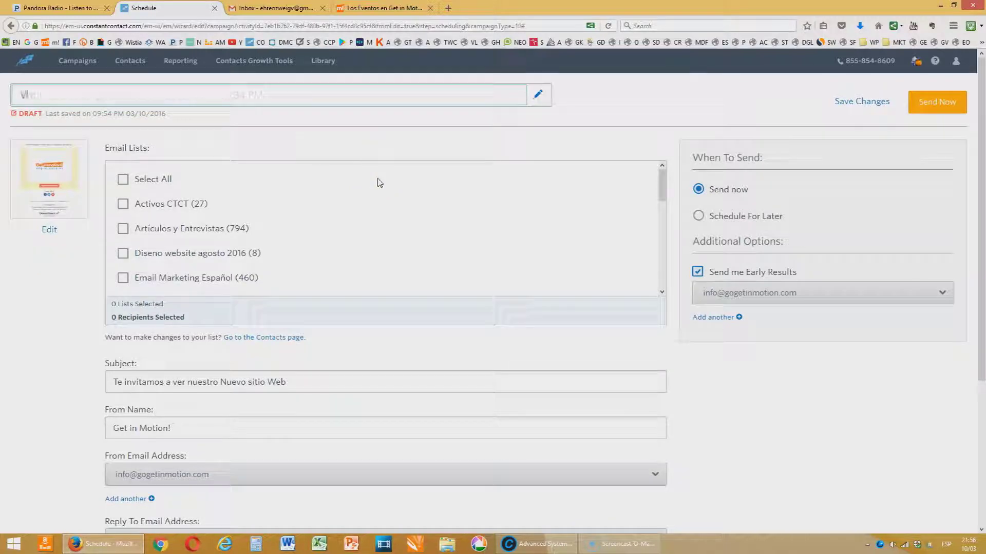
text(Oc)
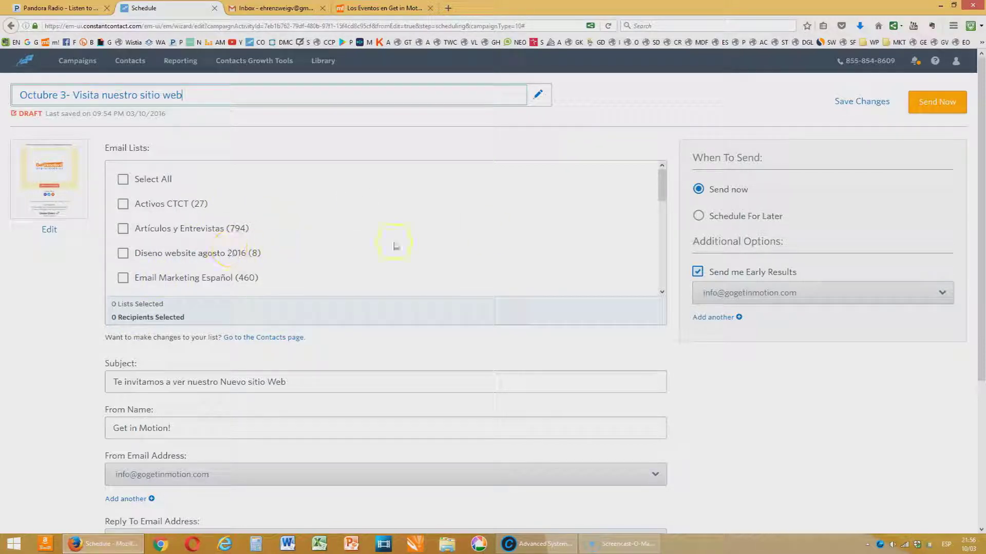
Select the VIP Constant Contact list as recipients, turn off early results, and review the sender settings
drag(661, 204, 665, 279)
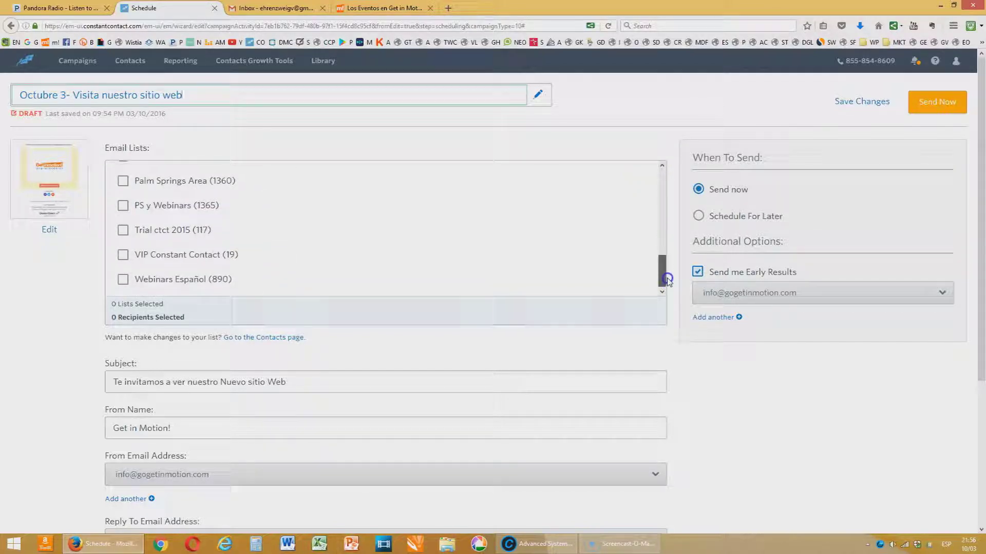
click(124, 256)
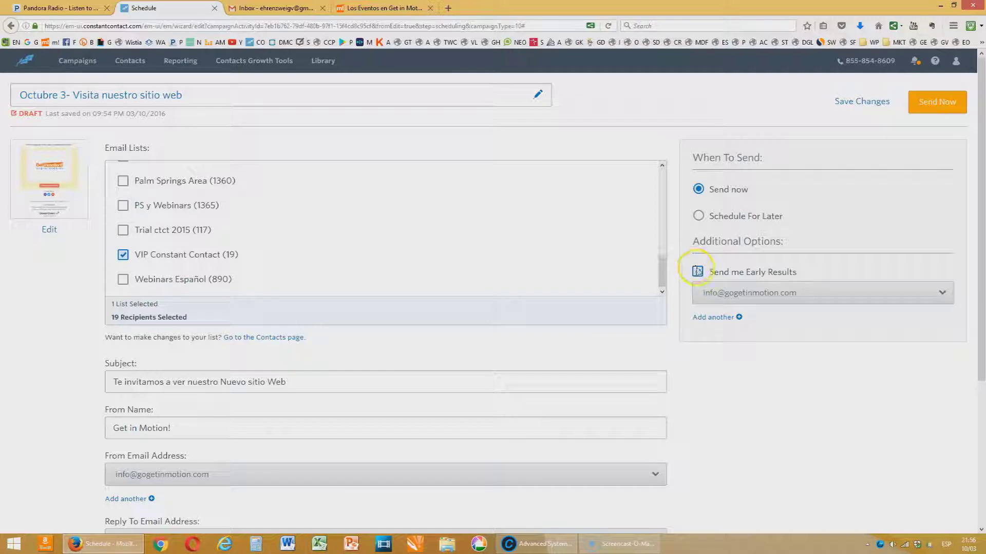
click(696, 274)
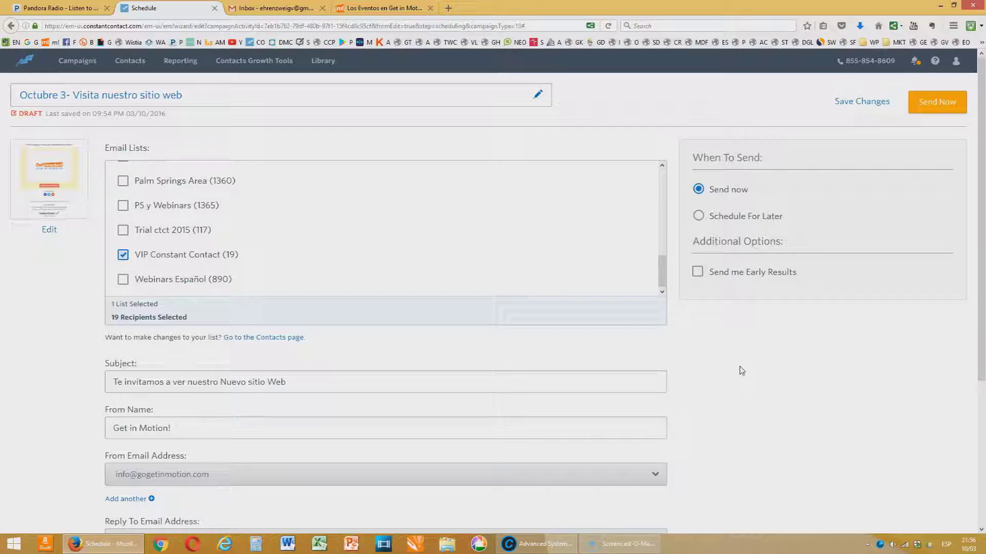
scroll(707, 398, down, 5)
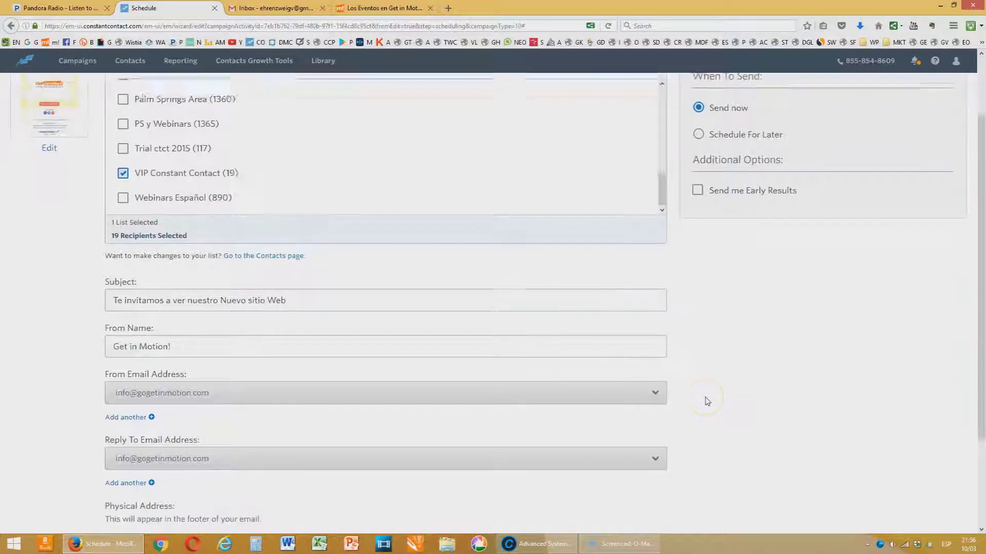
scroll(262, 464, up, 5)
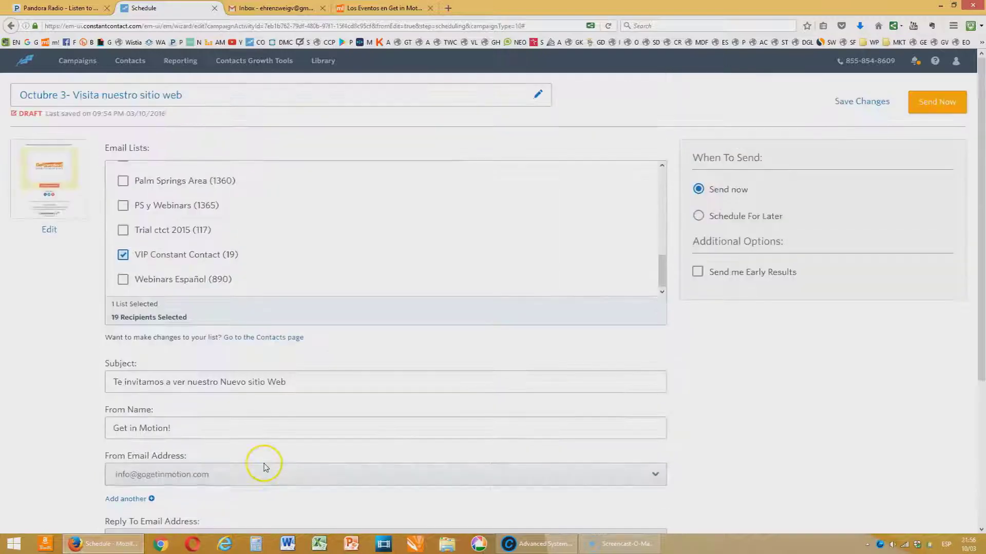
Set the campaign to be sent on a schedule, on 10/05/2016 at 11:00 AM
click(735, 220)
click(734, 272)
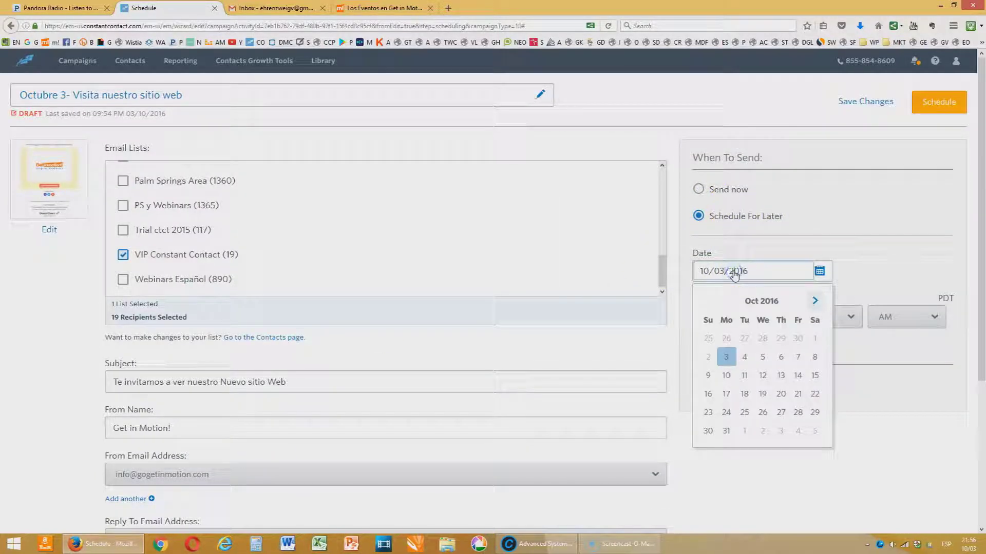
click(764, 359)
click(737, 316)
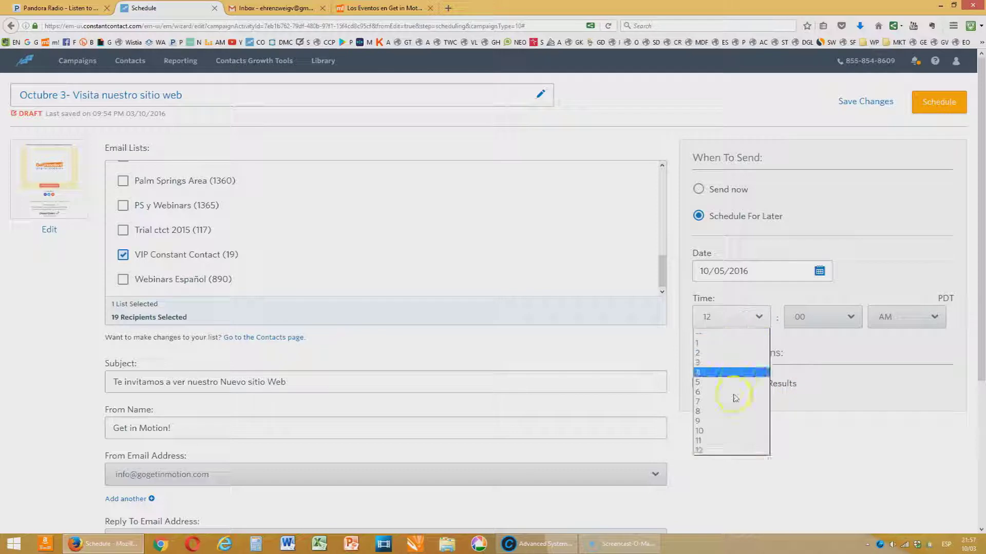
click(731, 440)
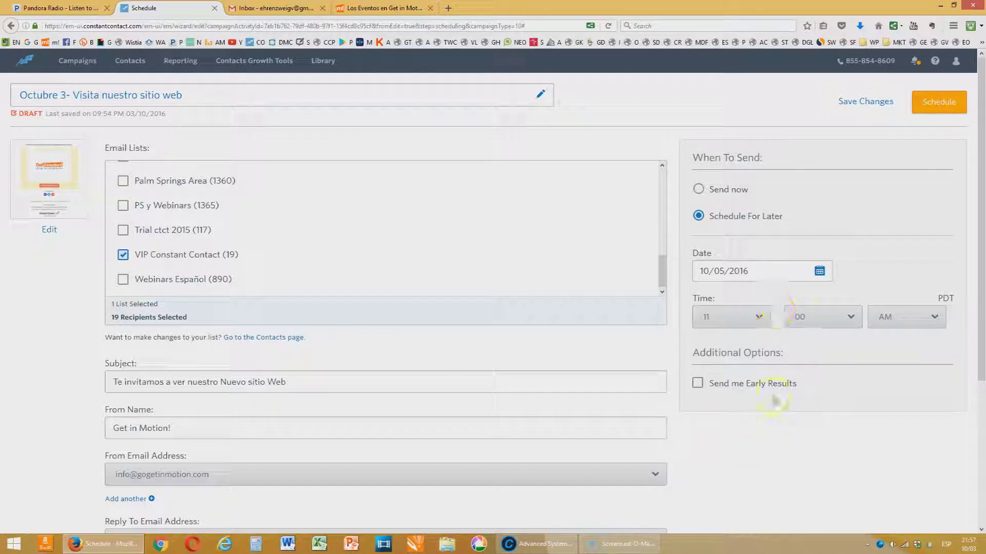
Review the sender and address details and schedule the email campaign
scroll(529, 416, down, 4)
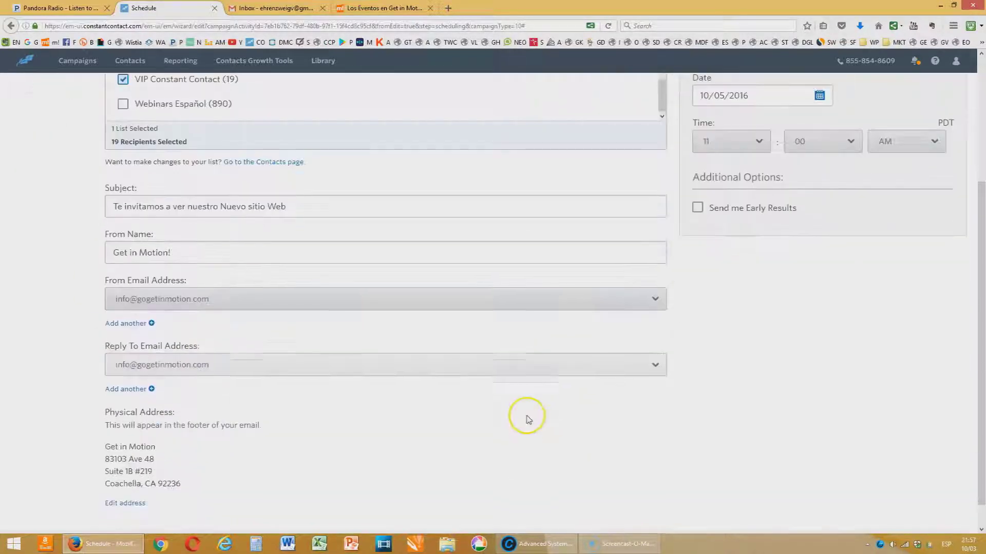
scroll(774, 354, up, 4)
click(942, 103)
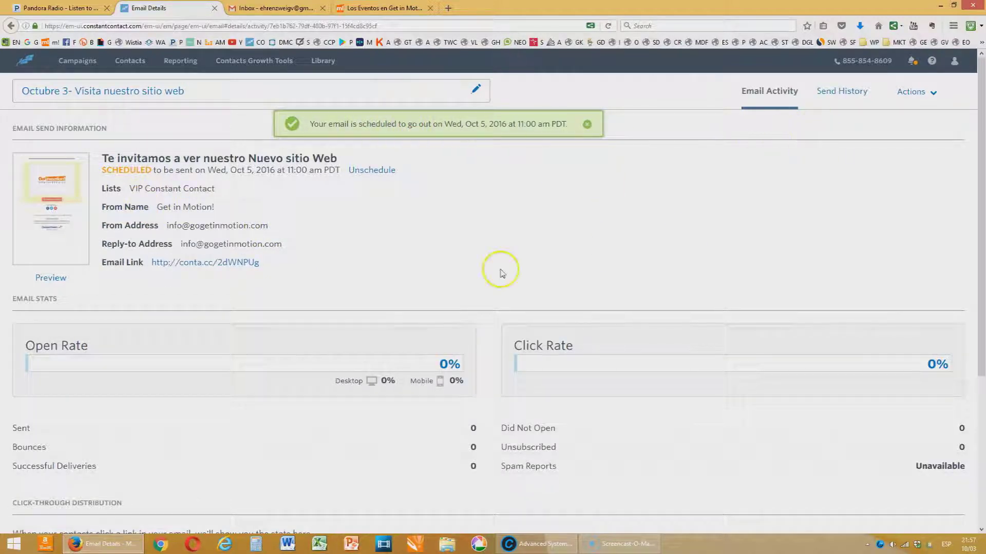
Look over the campaign's details page and start scheduling social media posts for the campaign
scroll(378, 333, down, 3)
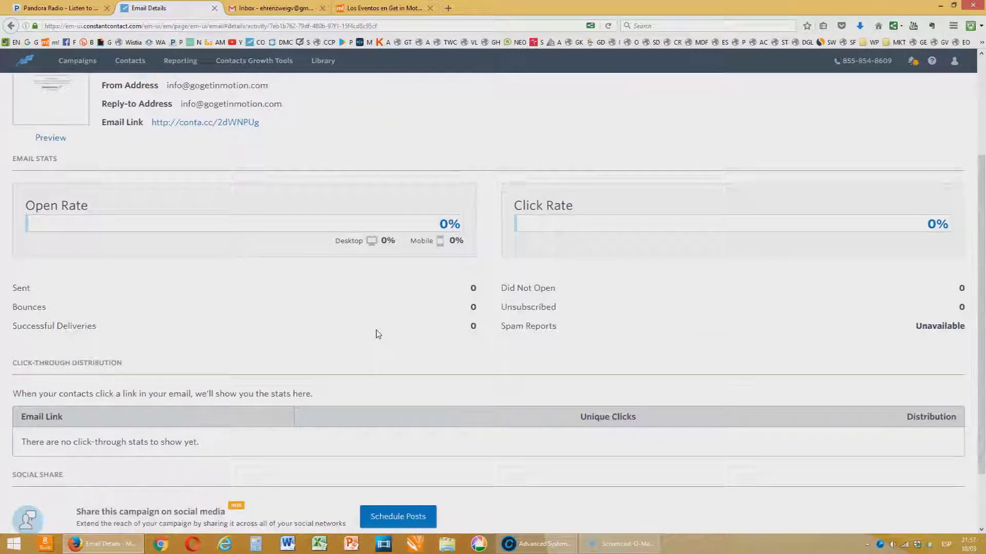
scroll(377, 334, down, 2)
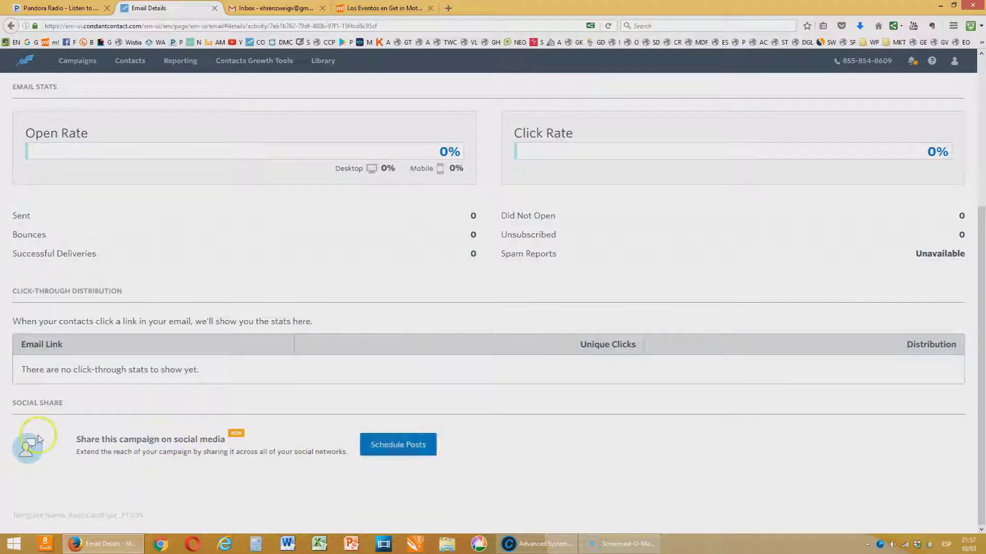
click(411, 449)
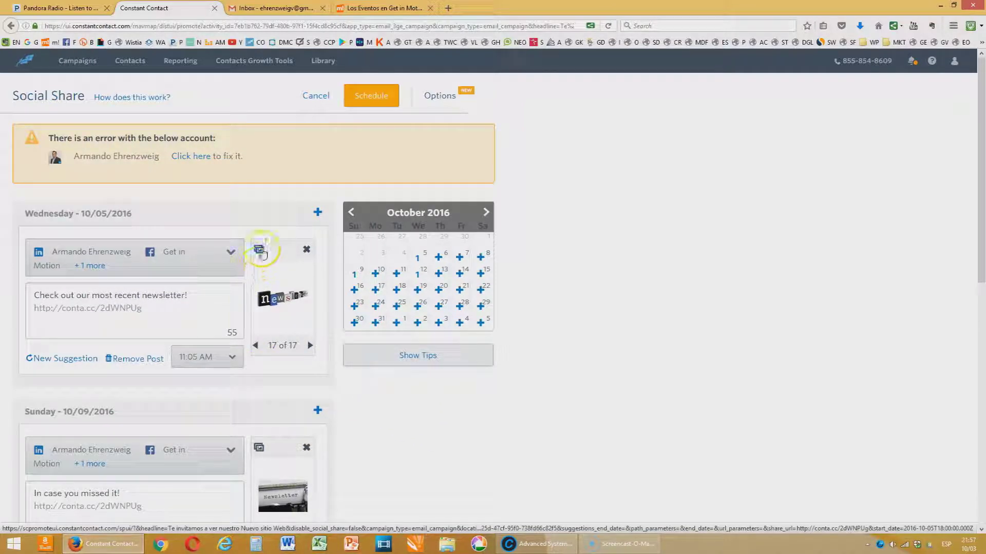
Replace the 10/05/2016 social post's image with the Get in Motion logo from the image library
click(260, 251)
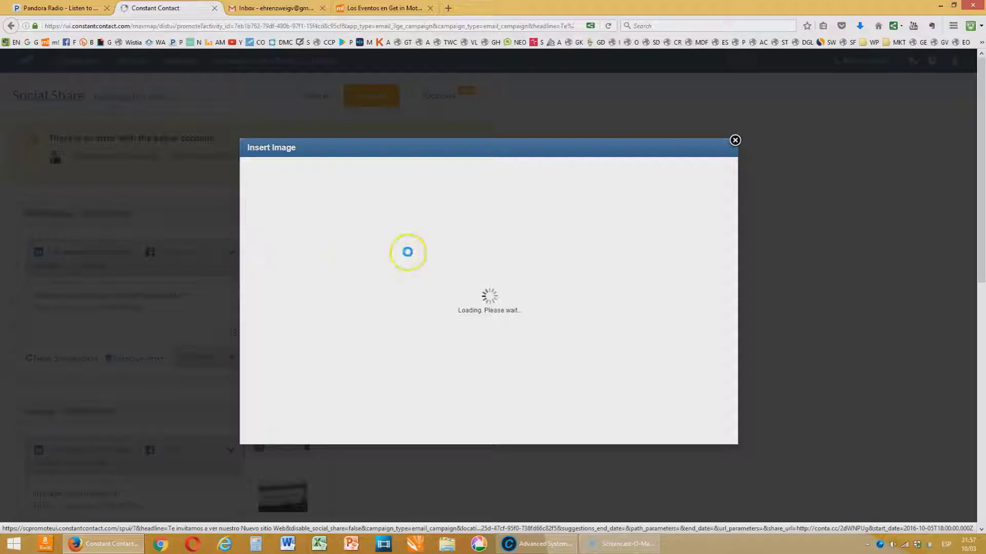
click(508, 298)
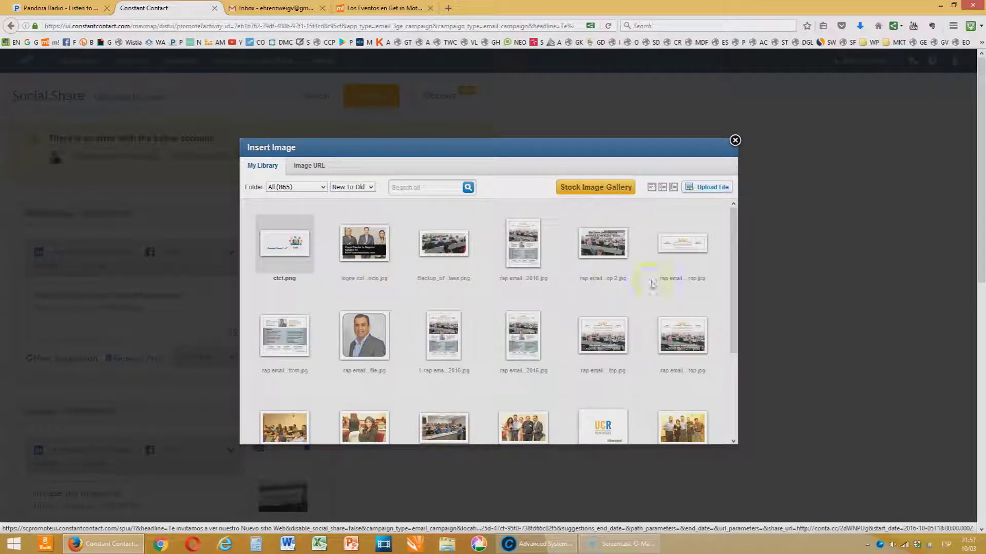
scroll(534, 318, down, 4)
click(534, 334)
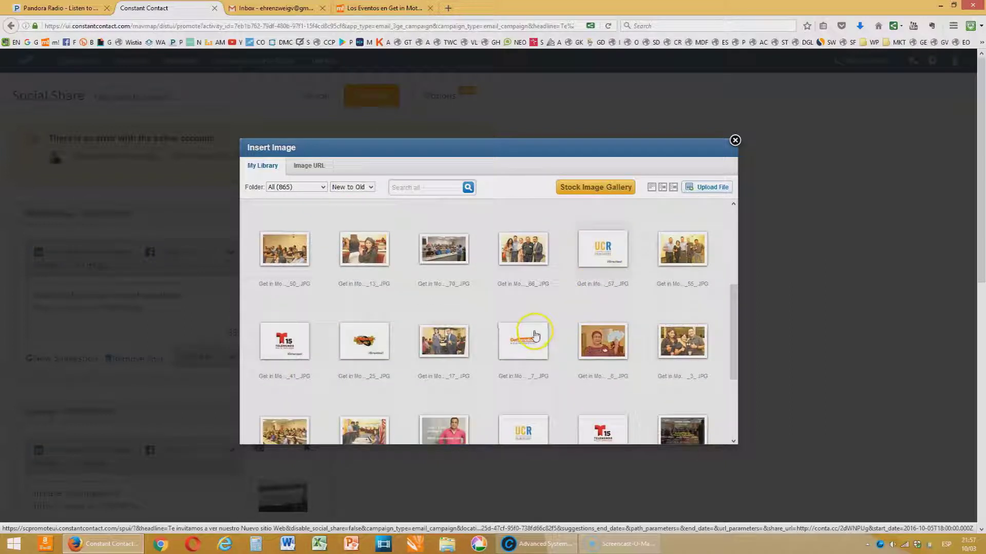
click(721, 434)
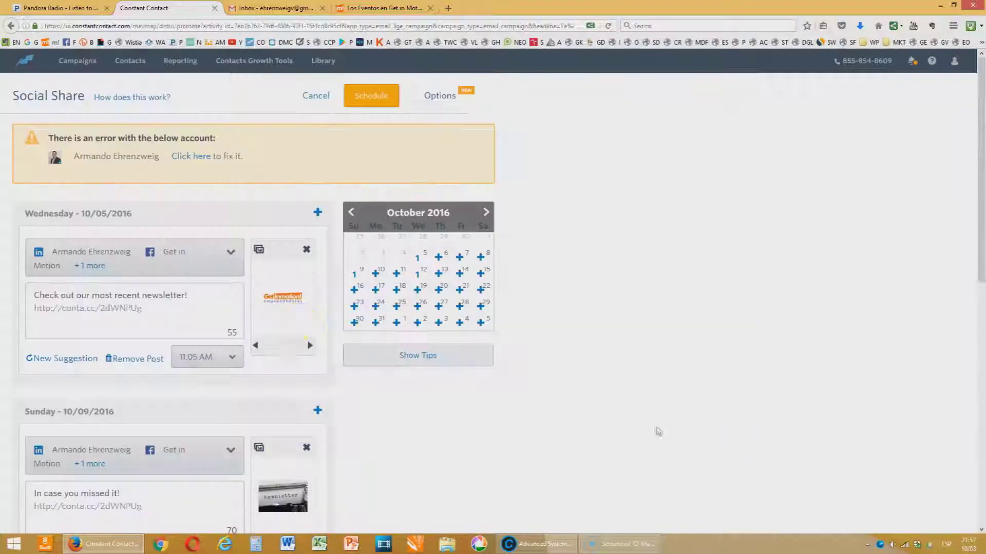
click(286, 294)
Remove the 10/09/2016 and 10/12/2016 posts and change the 10/05/2016 post's message to "Calendario de Eventos!"
scroll(176, 378, down, 3)
click(139, 386)
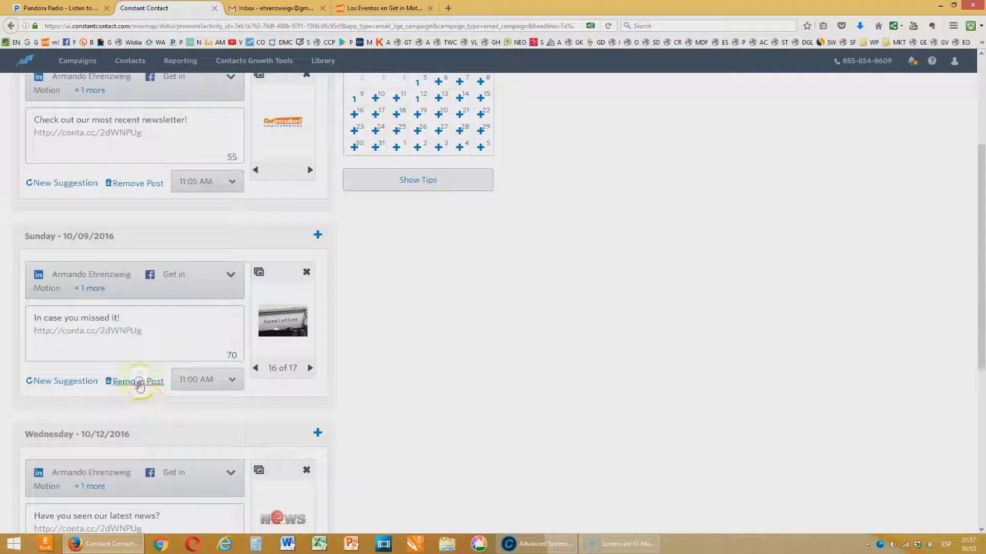
click(138, 381)
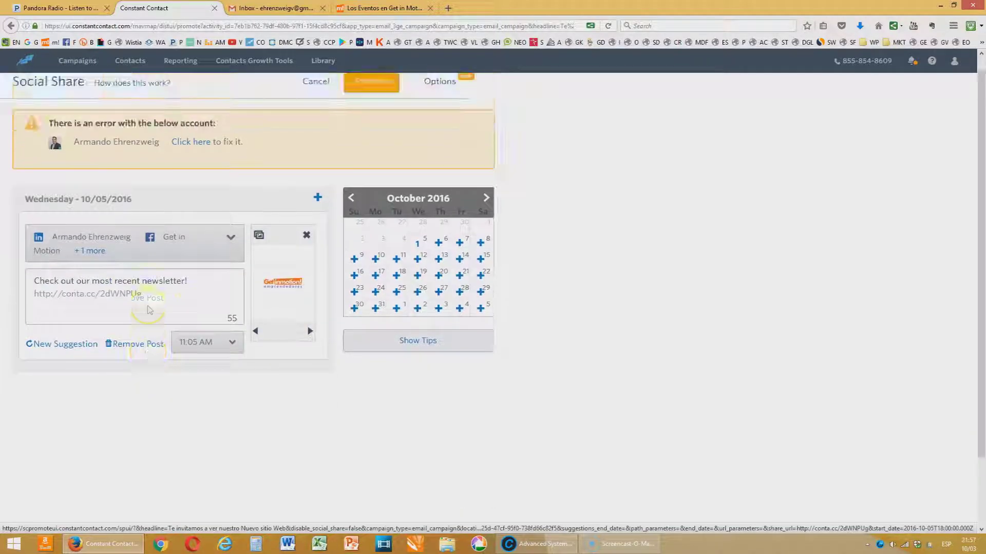
triple_click(185, 294)
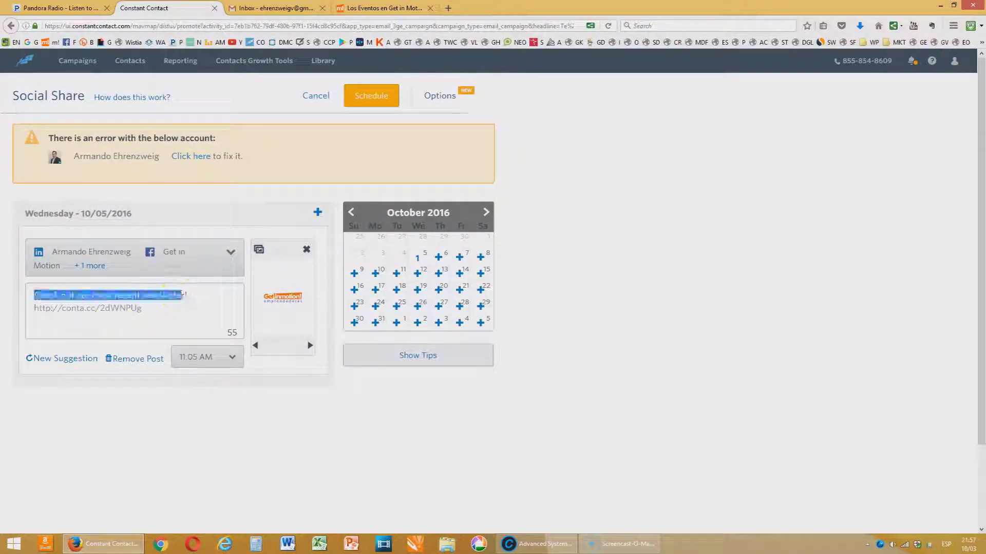
text(Calendario de Eventos!)
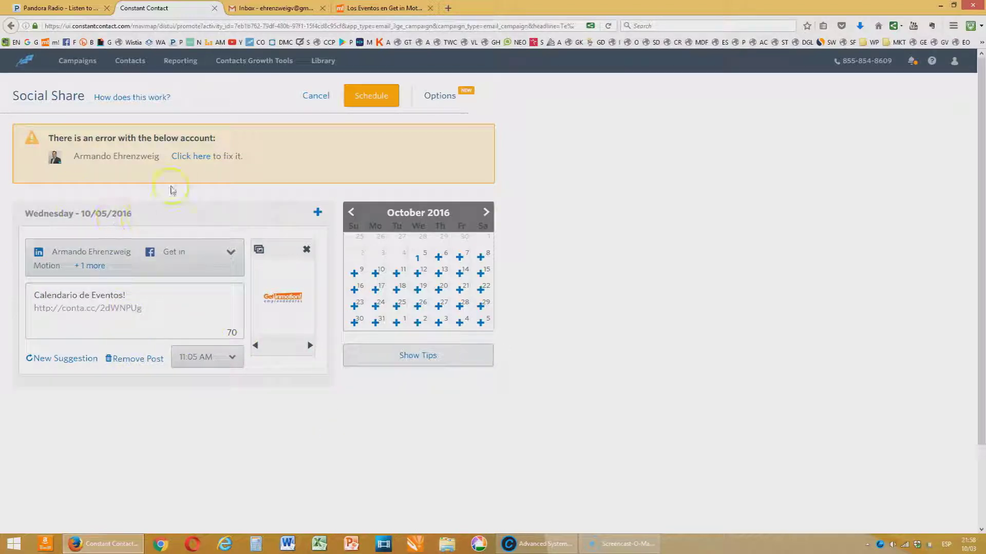
Fix the account error by reauthorizing Constant Contact to access the LinkedIn account
click(195, 158)
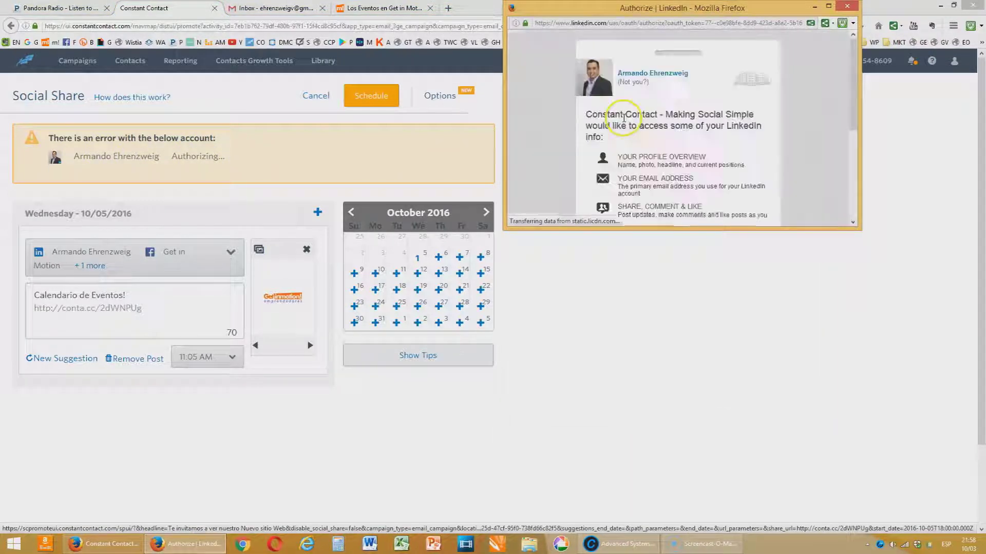
click(600, 321)
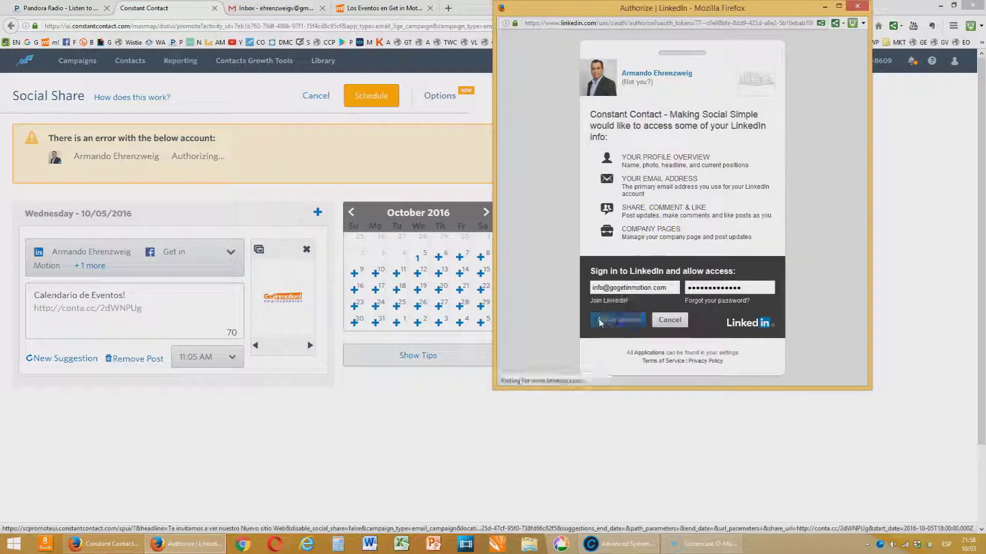
click(601, 320)
click(582, 299)
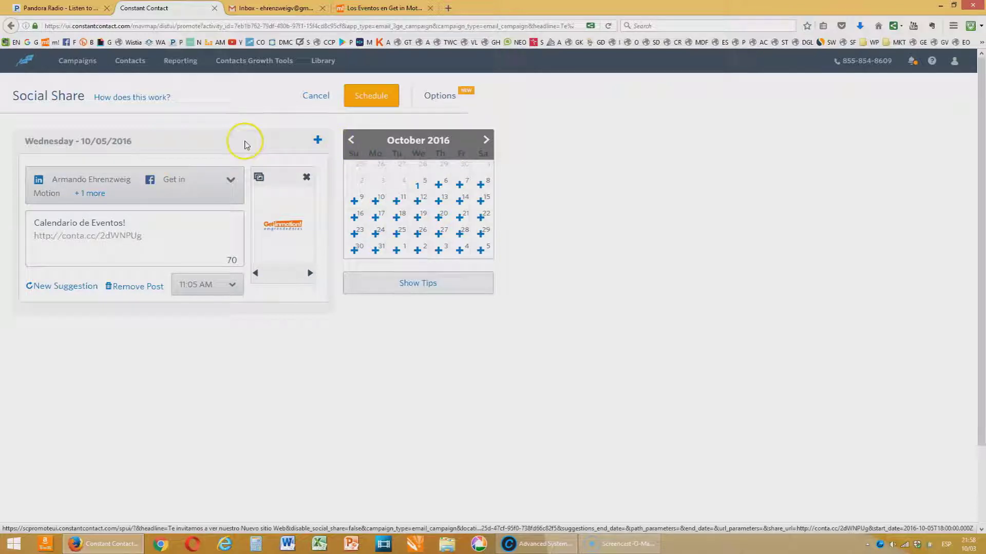
Review the connected social accounts and the calendar view of the posts, and return to the list view
click(442, 96)
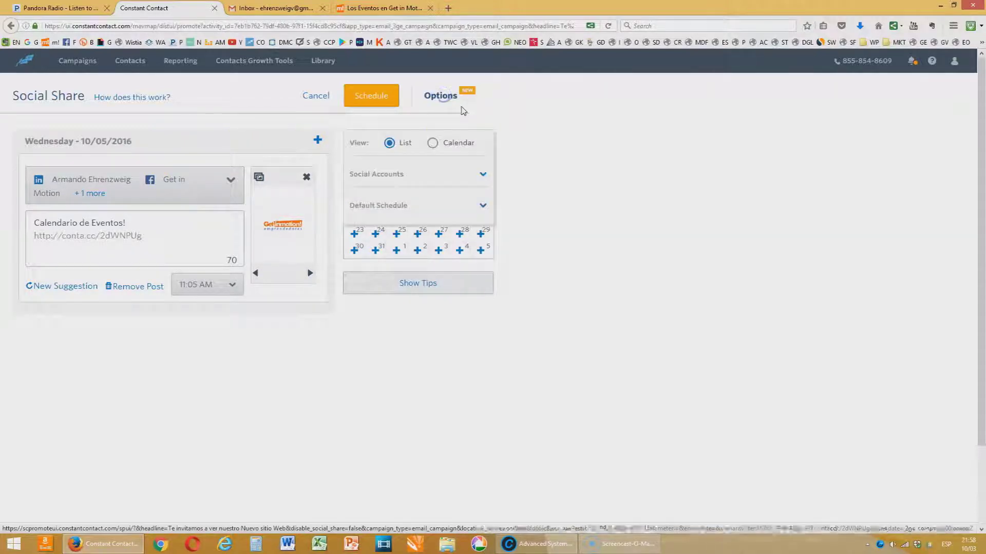
click(482, 175)
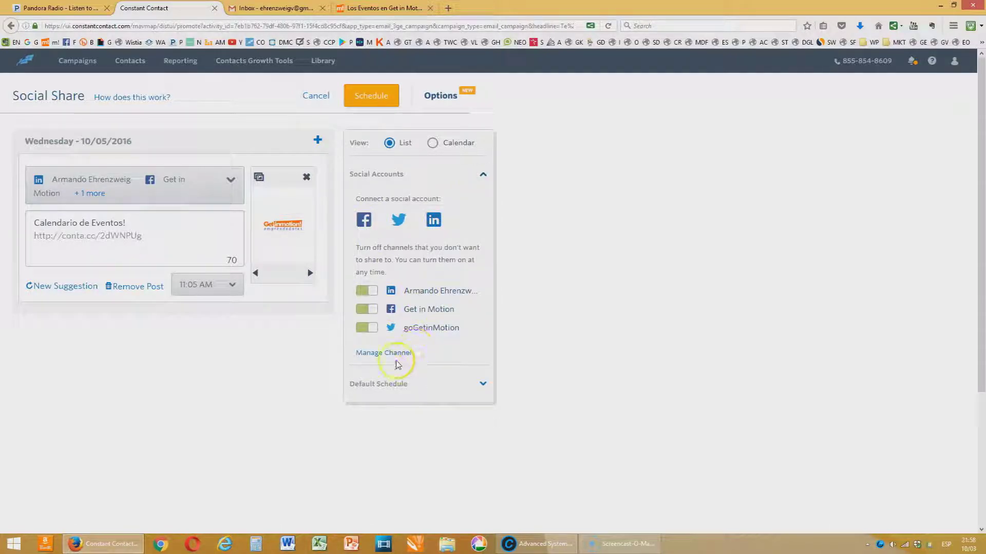
click(432, 145)
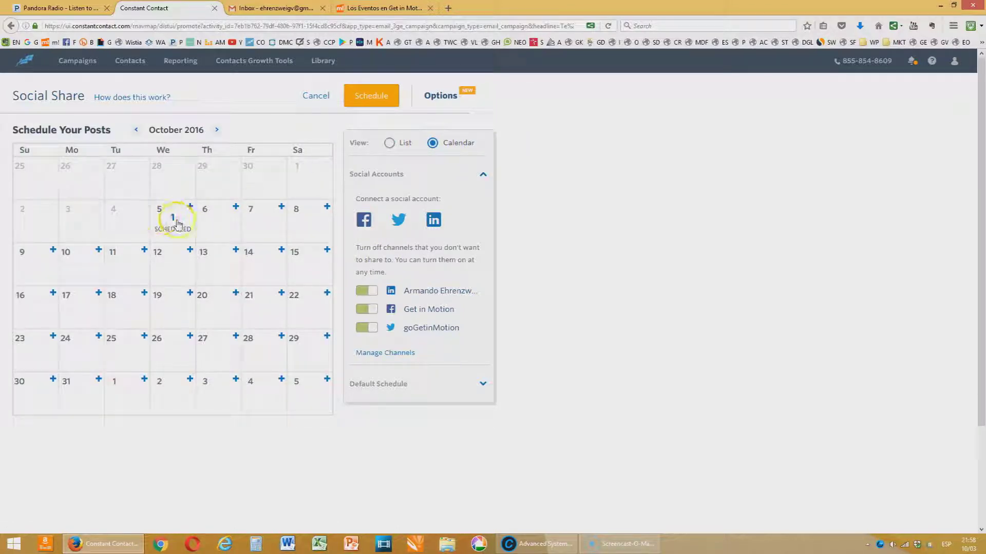
click(389, 146)
click(578, 197)
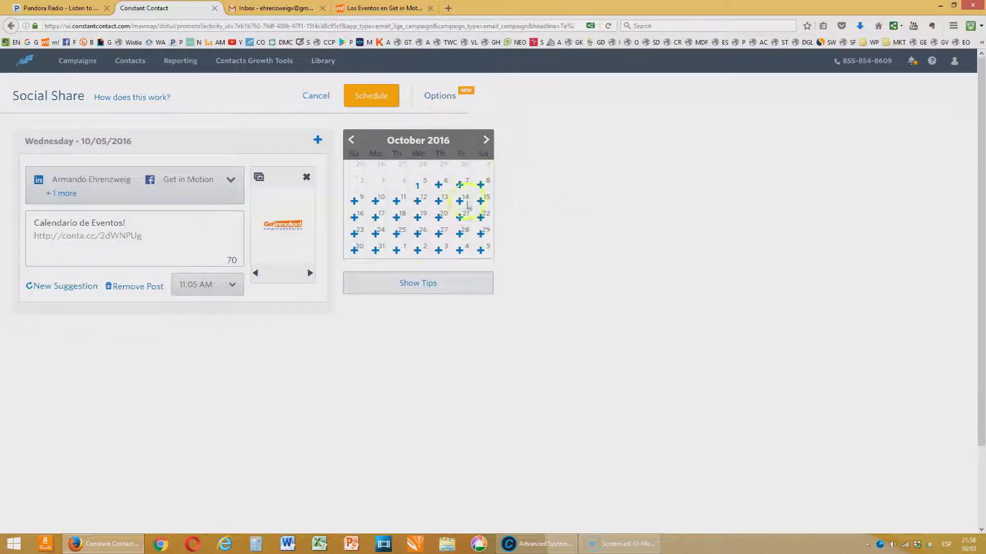
Schedule the 10/05/2016 social post and check the Social Share section of the campaign's details
click(371, 98)
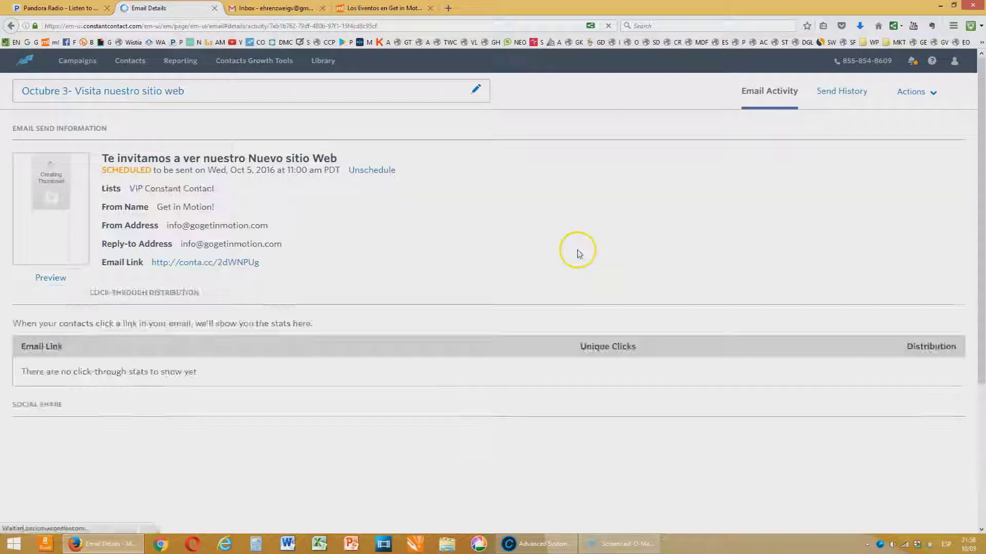
scroll(580, 254, down, 5)
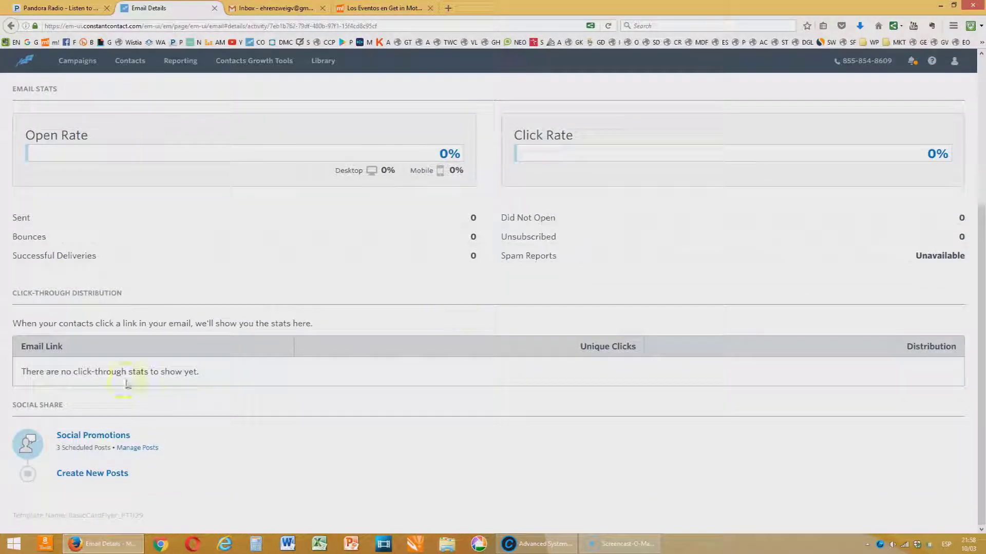
Check the campaign's scheduled send date and time and open the campaigns list
scroll(621, 279, up, 5)
drag(106, 171, 346, 169)
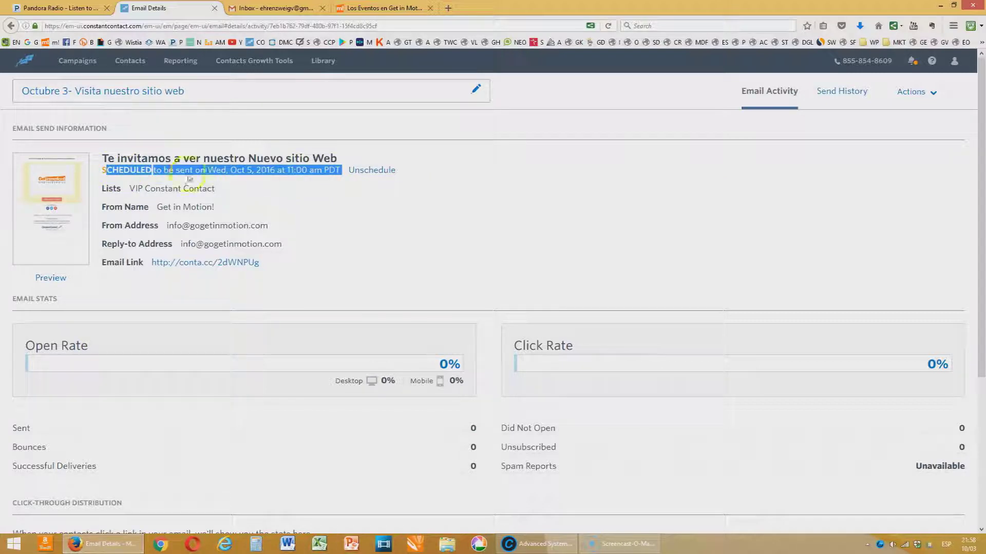
click(77, 61)
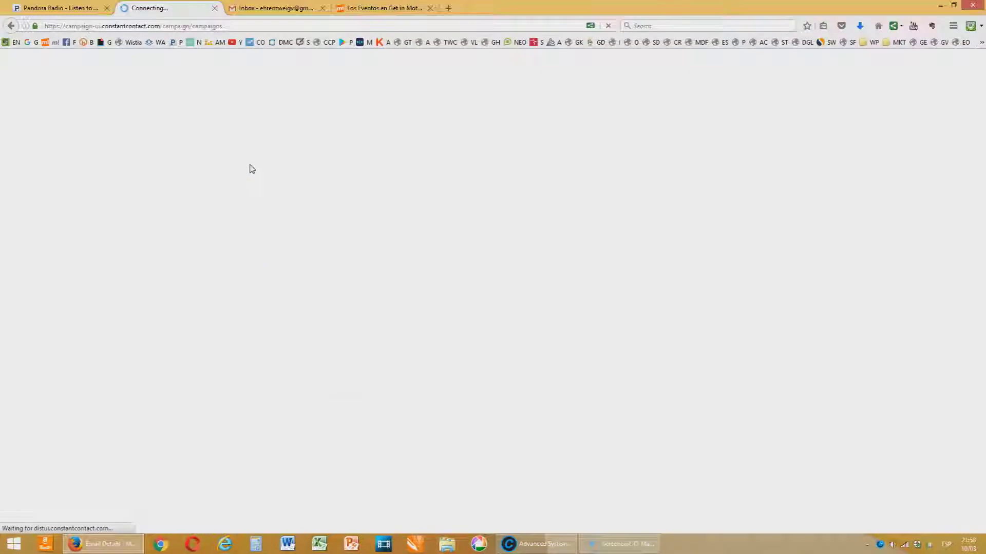